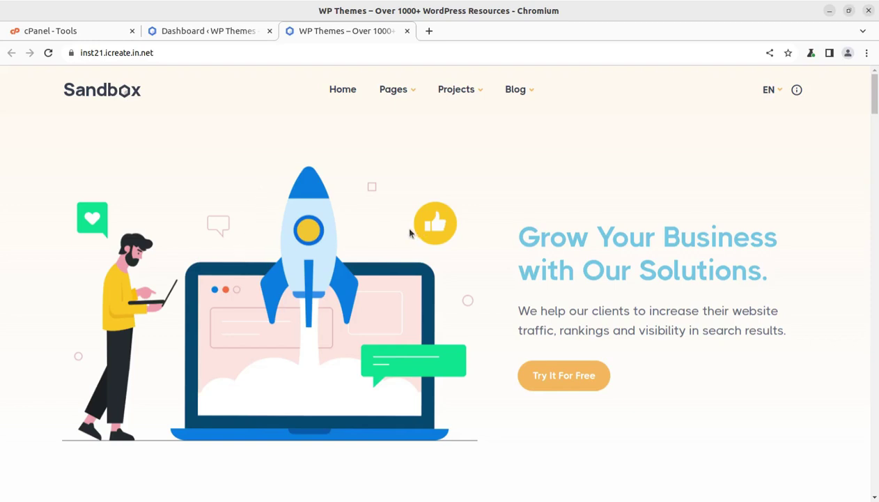
Look through the Sandbox home page from the hero section down to the Why Choose Us section and back
{"action": "scroll", "coordinate": [409, 234], "scroll_direction": "down", "scroll_amount": 2}
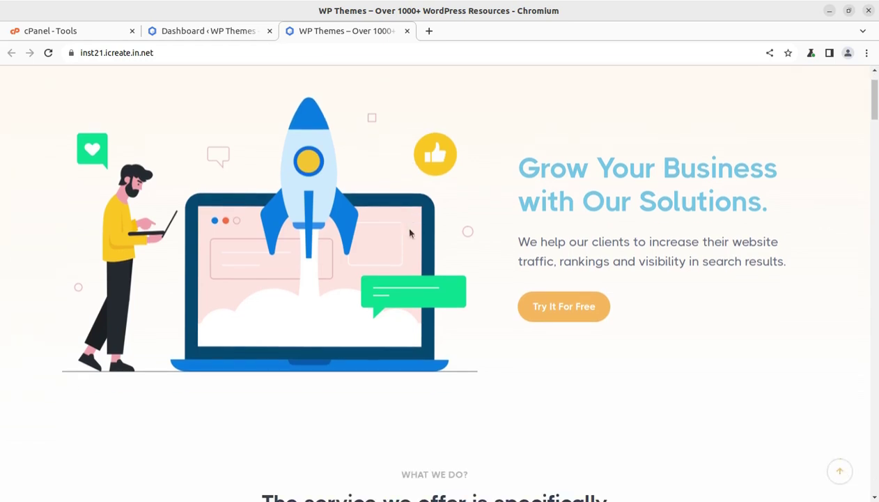
{"action": "scroll", "coordinate": [357, 259], "scroll_direction": "down", "scroll_amount": 2}
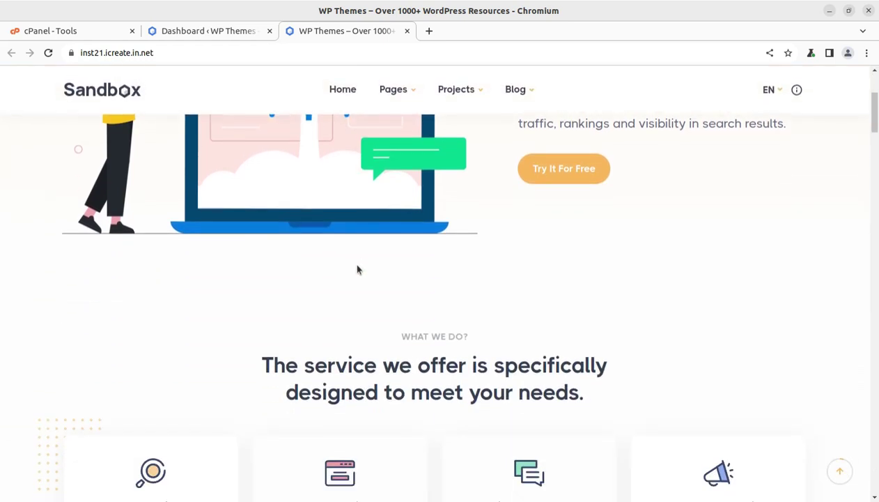
{"action": "scroll", "coordinate": [356, 269], "scroll_direction": "down", "scroll_amount": 3}
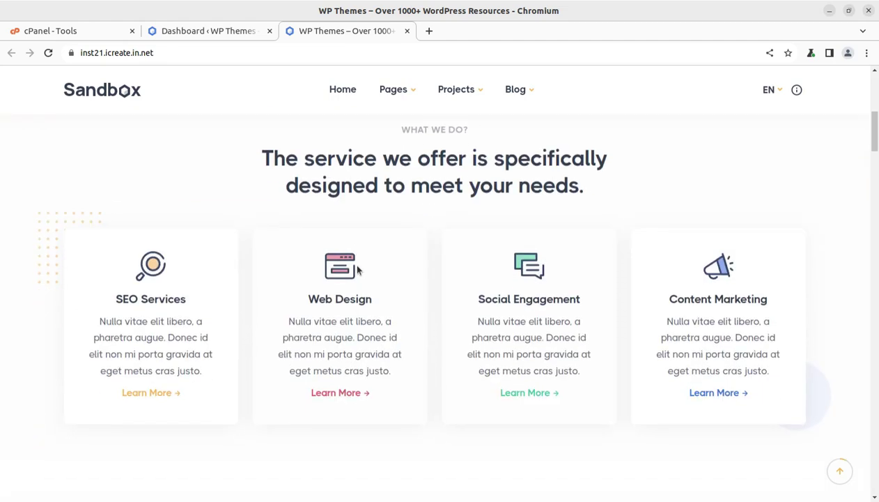
{"action": "scroll", "coordinate": [345, 271], "scroll_direction": "down", "scroll_amount": 2}
{"action": "scroll", "coordinate": [347, 278], "scroll_direction": "down", "scroll_amount": 3}
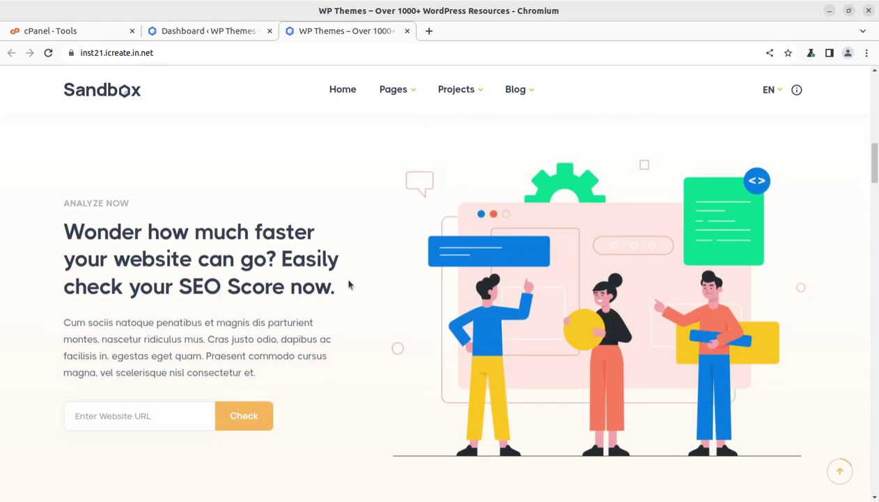
{"action": "scroll", "coordinate": [349, 284], "scroll_direction": "down", "scroll_amount": 3}
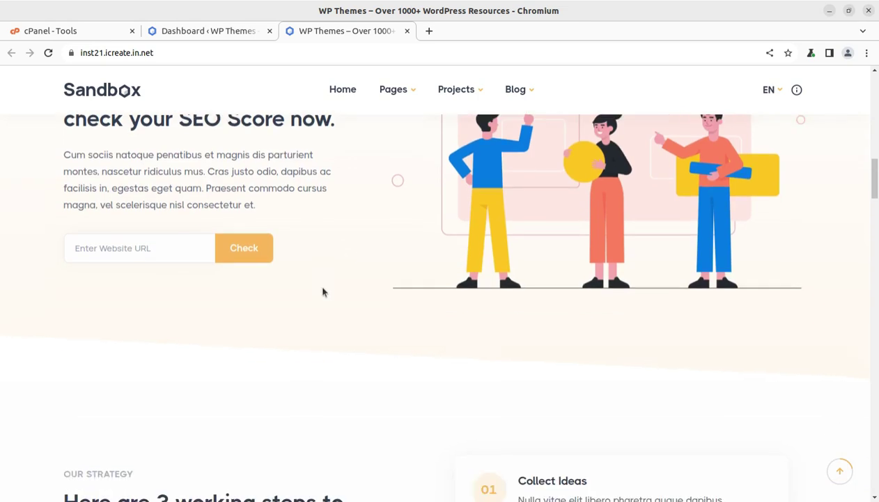
{"action": "scroll", "coordinate": [324, 290], "scroll_direction": "down", "scroll_amount": 5}
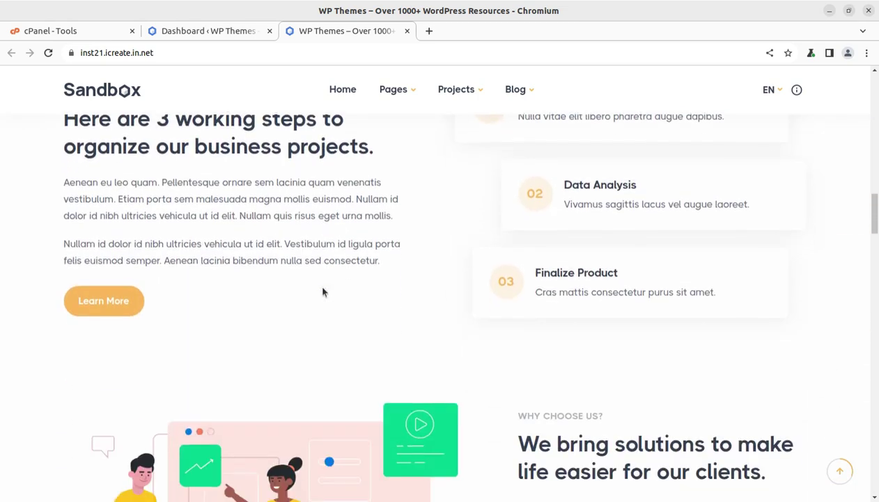
{"action": "scroll", "coordinate": [324, 292], "scroll_direction": "down", "scroll_amount": 2}
{"action": "scroll", "coordinate": [274, 303], "scroll_direction": "down", "scroll_amount": 2}
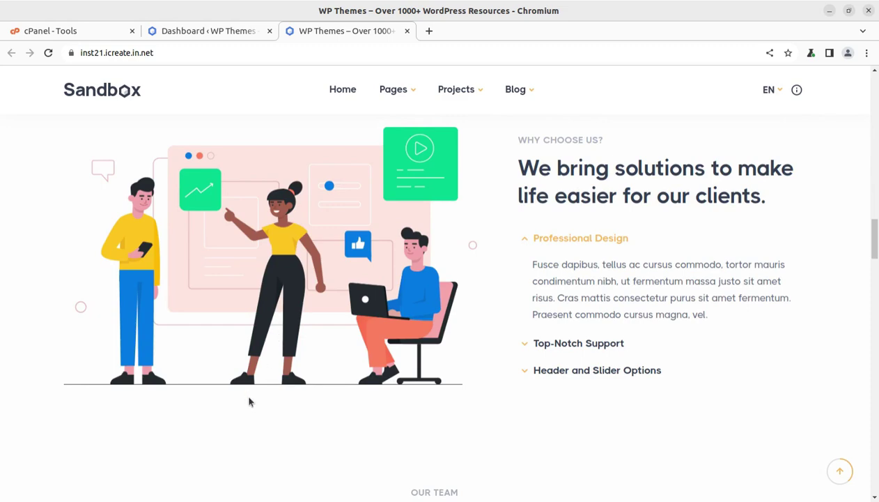
{"action": "scroll", "coordinate": [247, 217], "scroll_direction": "up", "scroll_amount": 10}
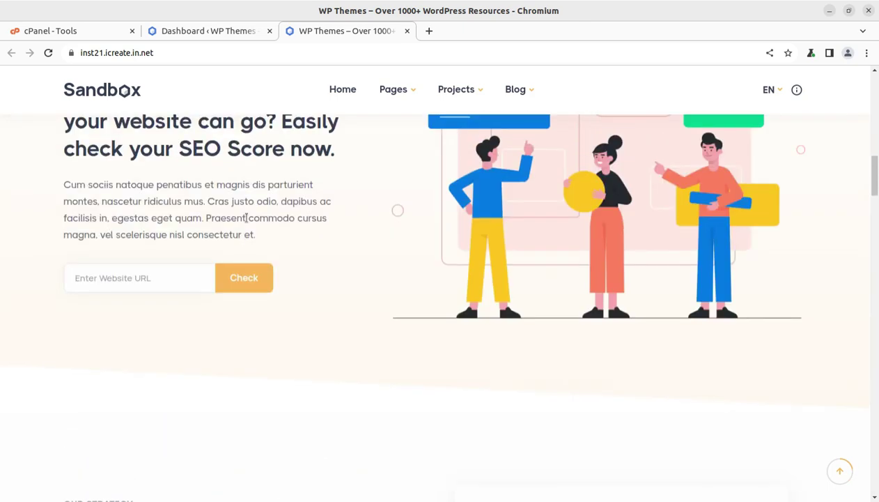
{"action": "scroll", "coordinate": [246, 219], "scroll_direction": "up", "scroll_amount": 3}
{"action": "scroll", "coordinate": [244, 220], "scroll_direction": "up", "scroll_amount": 4}
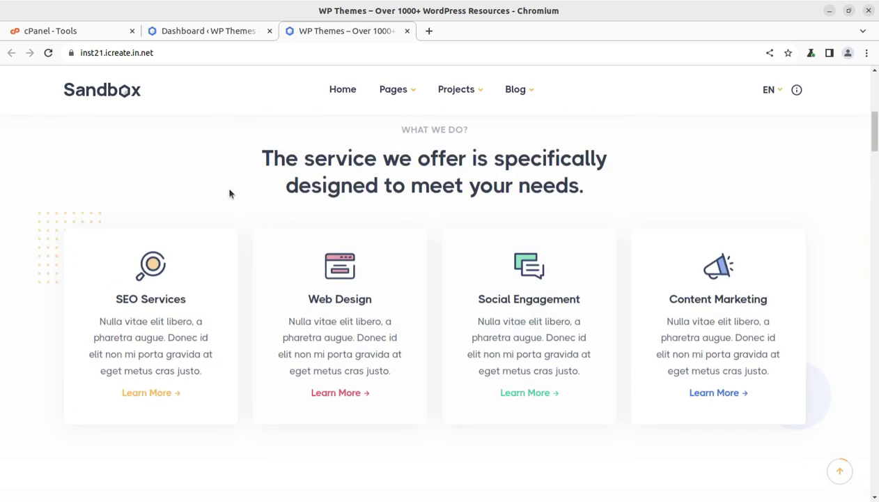
{"action": "scroll", "coordinate": [230, 193], "scroll_direction": "up", "scroll_amount": 4}
{"action": "scroll", "coordinate": [216, 209], "scroll_direction": "up", "scroll_amount": 2}
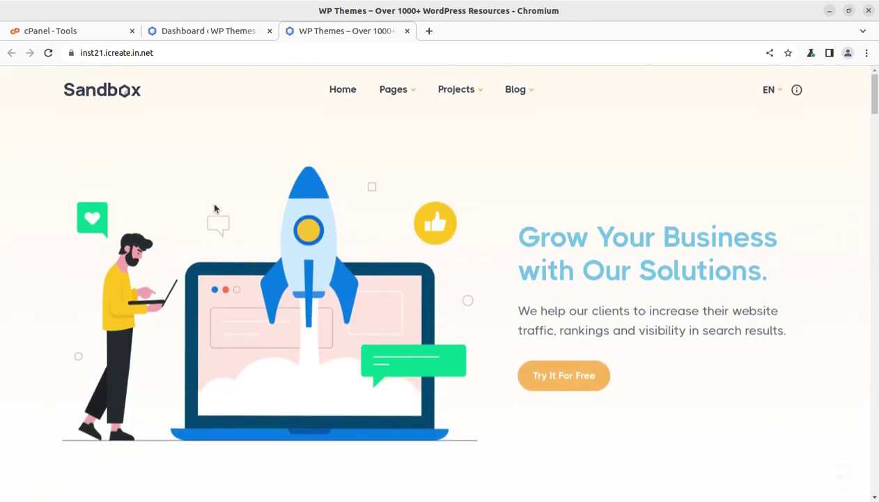
Browse the WordPress Media Library and view the attachment details of the bg9 image
{"action": "left_click", "coordinate": [204, 32]}
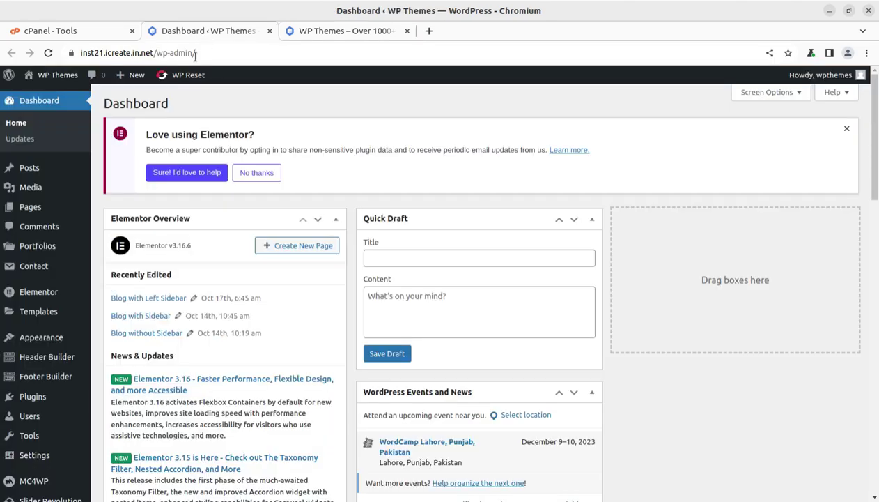
{"action": "mouse_move", "coordinate": [34, 188]}
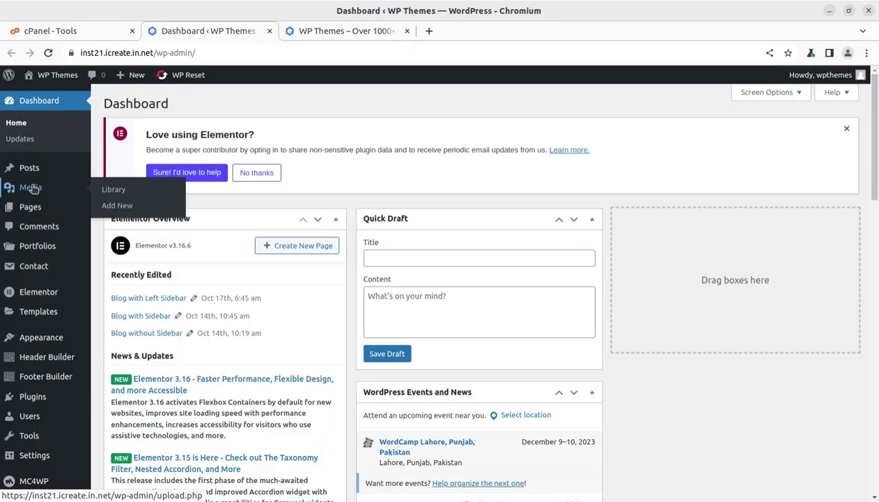
{"action": "left_click", "coordinate": [123, 191]}
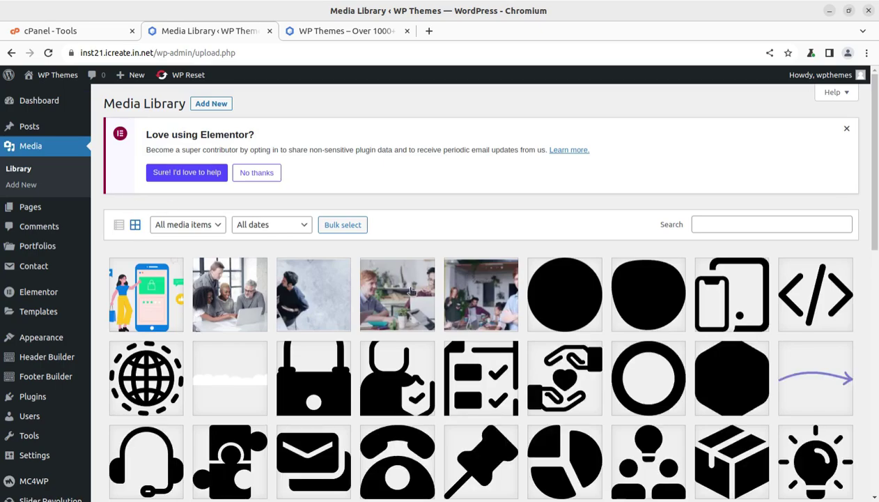
{"action": "scroll", "coordinate": [500, 342], "scroll_direction": "down", "scroll_amount": 8}
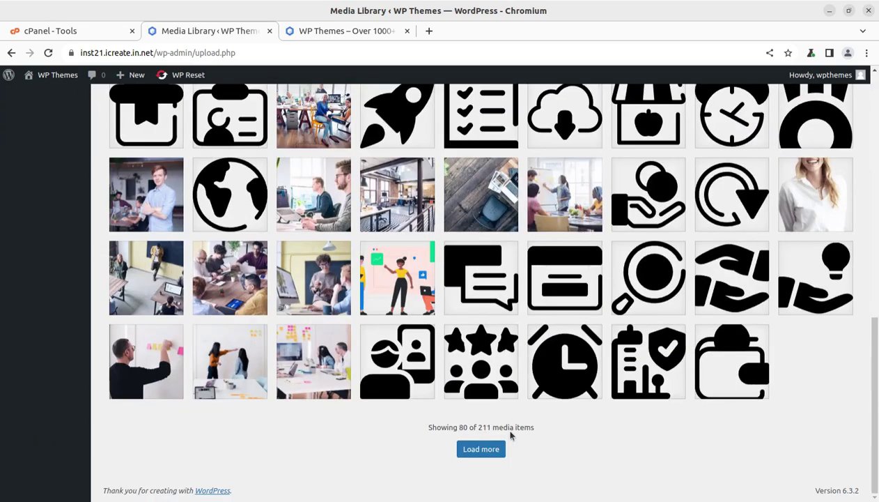
{"action": "scroll", "coordinate": [510, 434], "scroll_direction": "up", "scroll_amount": 10}
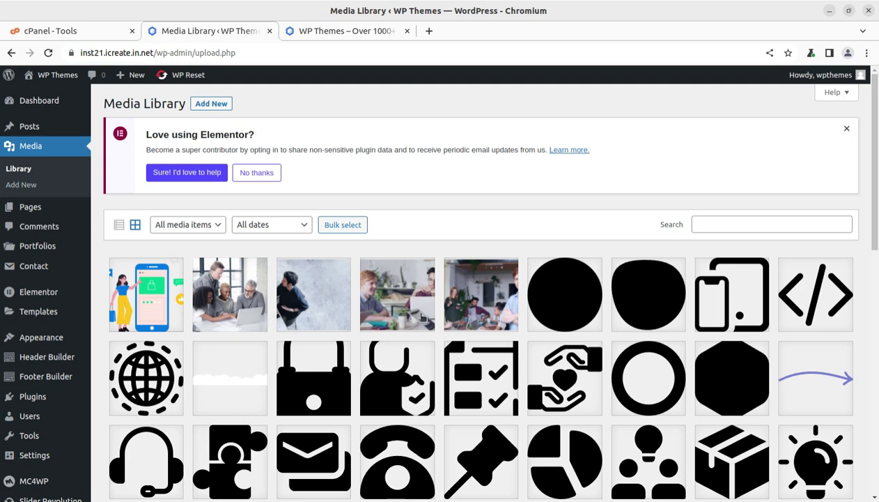
{"action": "left_click", "coordinate": [308, 298]}
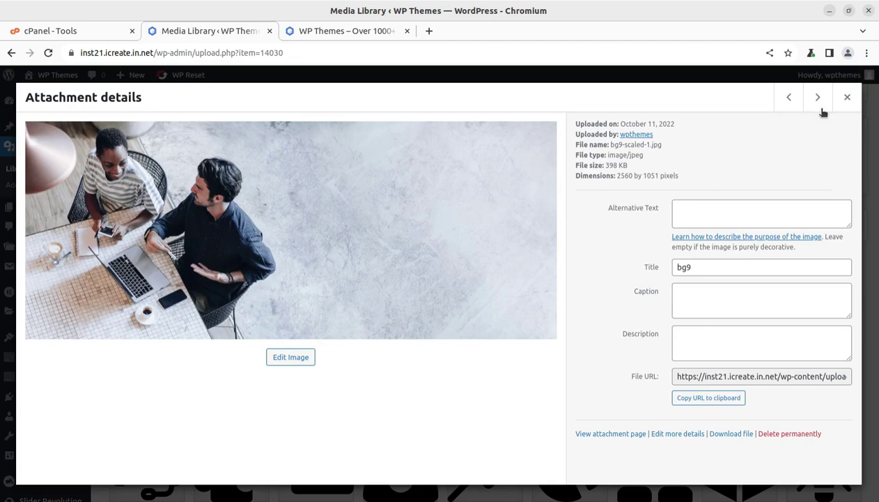
{"action": "left_click", "coordinate": [847, 97]}
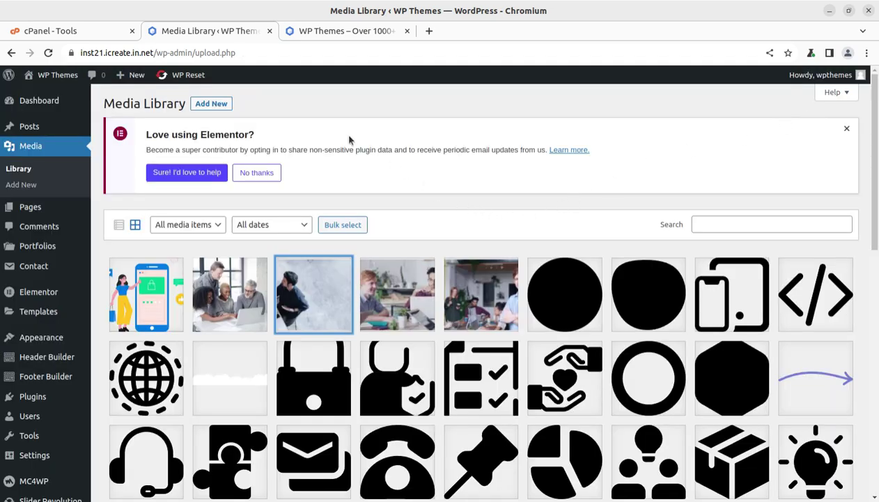
Compare the images on the website's home page with the files in the Media Library
{"action": "left_click", "coordinate": [329, 32]}
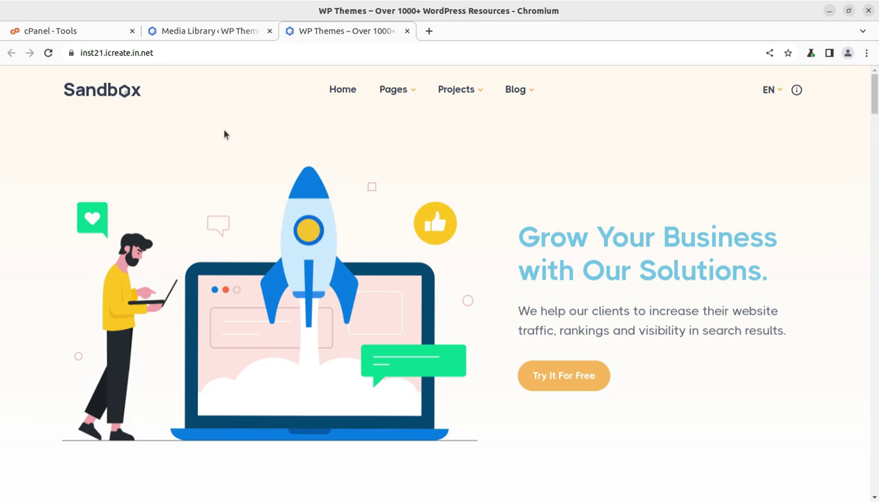
{"action": "left_click", "coordinate": [404, 93]}
{"action": "left_click", "coordinate": [197, 33]}
{"action": "scroll", "coordinate": [207, 306], "scroll_direction": "down", "scroll_amount": 5}
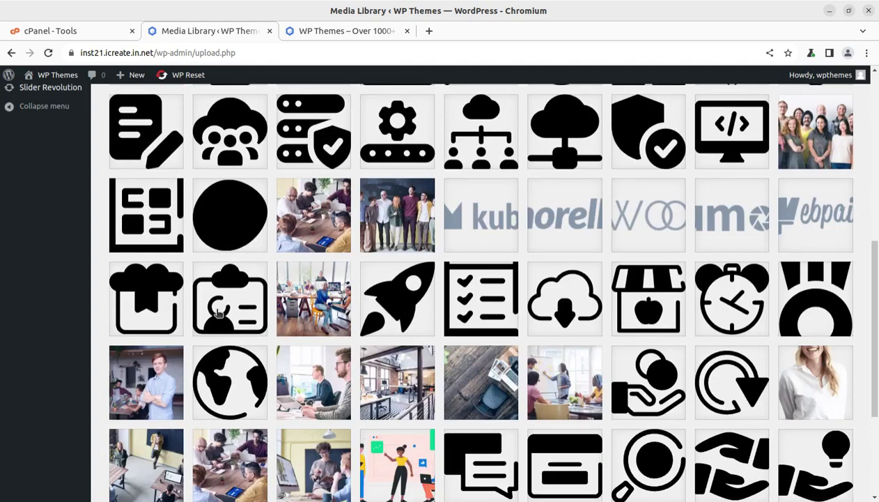
{"action": "left_click", "coordinate": [334, 34]}
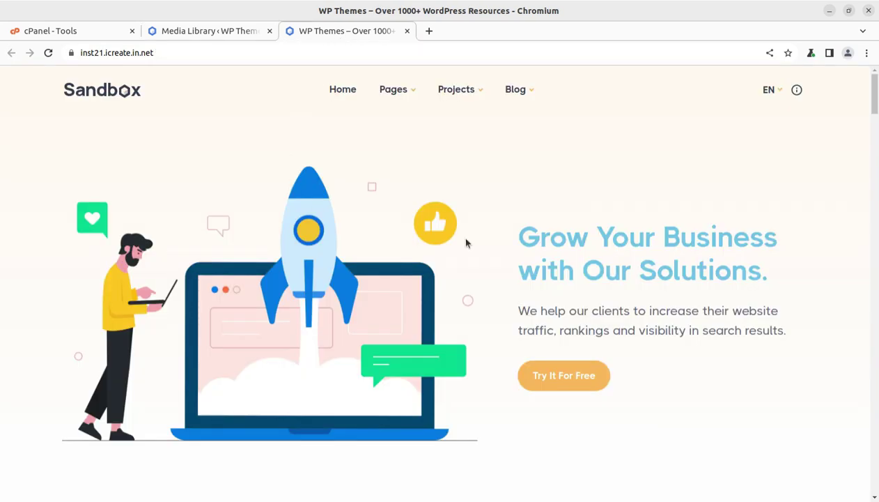
Open the b6.jpg image from the Media Library in a new browser tab using its file URL
{"action": "left_click", "coordinate": [212, 32]}
{"action": "scroll", "coordinate": [648, 324], "scroll_direction": "down", "scroll_amount": 5}
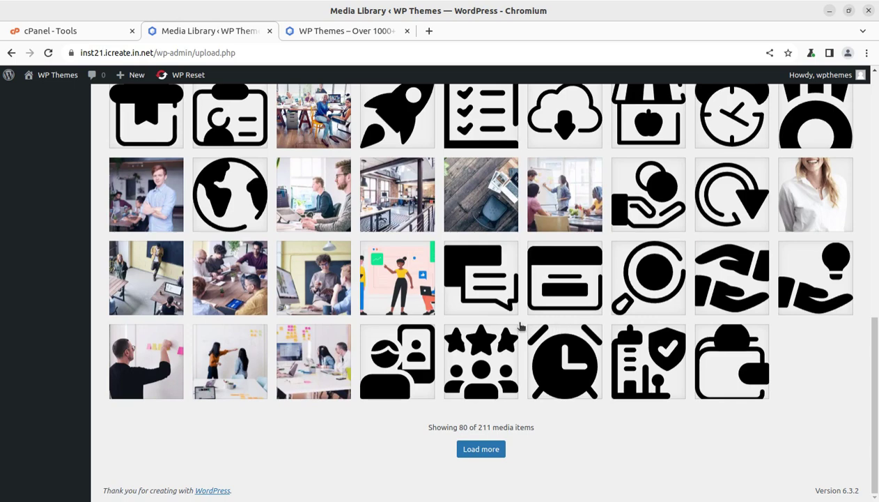
{"action": "left_click", "coordinate": [480, 195]}
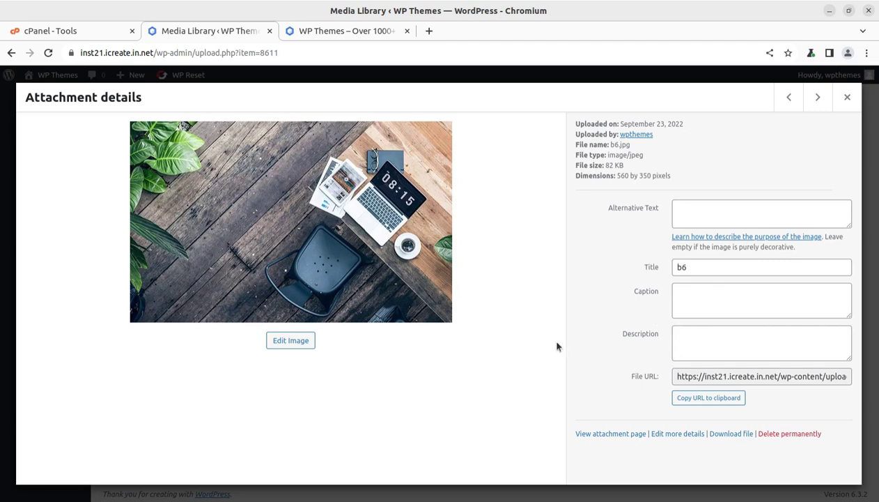
{"action": "triple_click", "coordinate": [689, 376]}
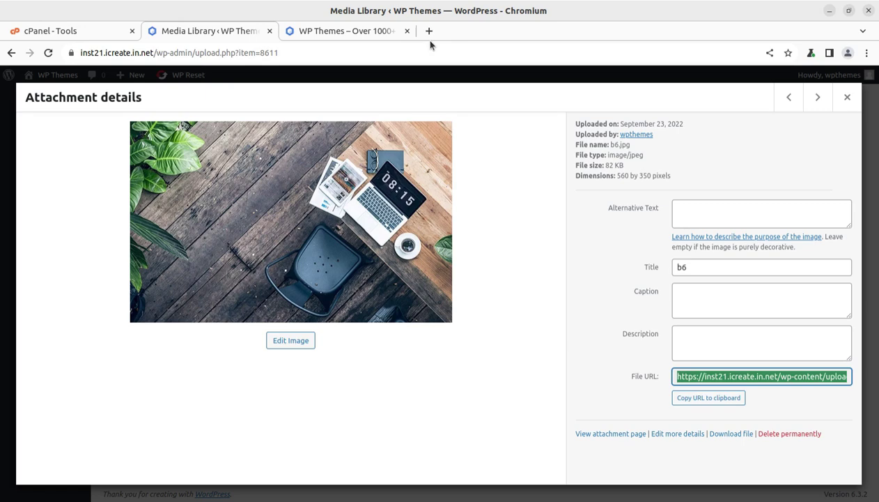
{"action": "left_click_drag", "start_coordinate": [429, 45], "coordinate": [427, 35]}
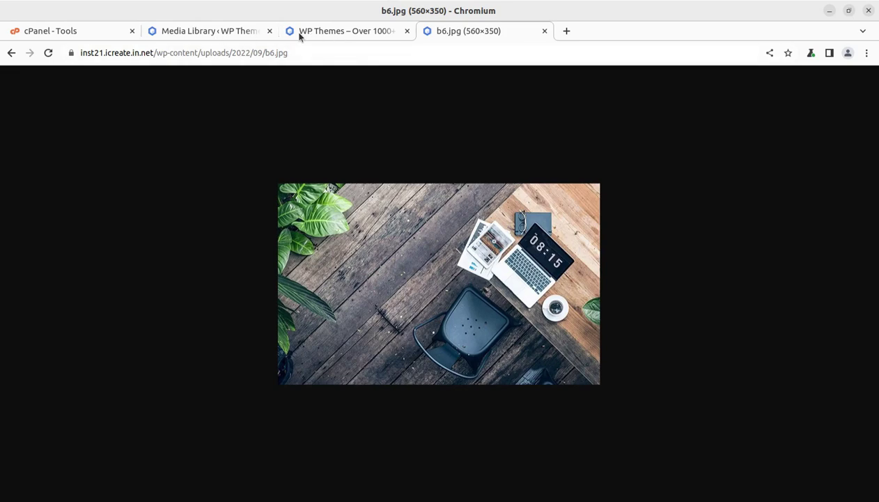
Close the b6 attachment details, and view the b6.jpg image and the website's home page again
{"action": "left_click", "coordinate": [186, 33]}
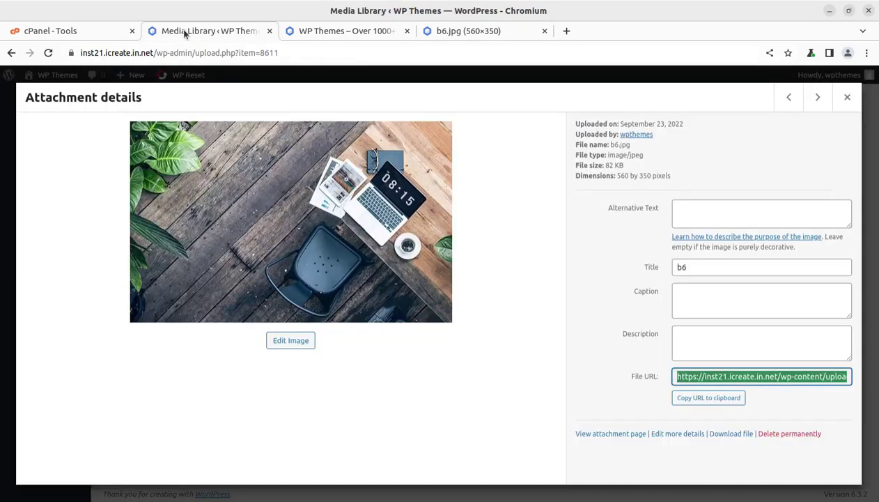
{"action": "left_click", "coordinate": [848, 97]}
{"action": "left_click", "coordinate": [469, 33]}
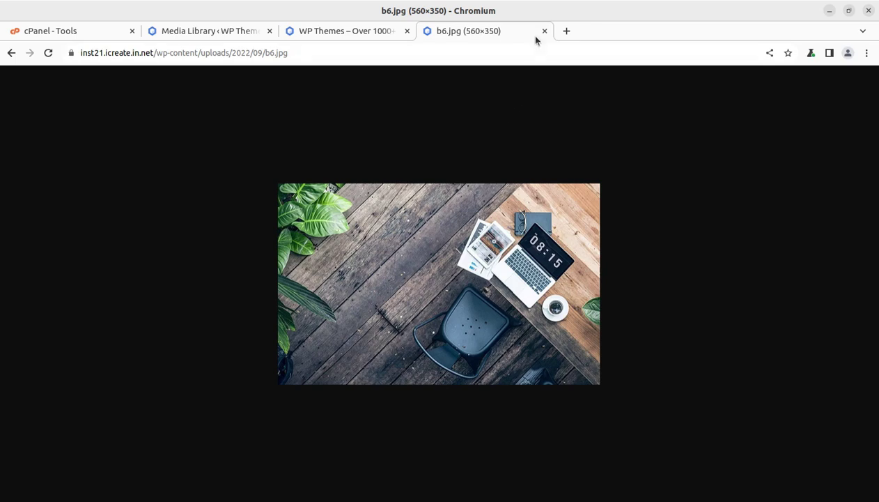
{"action": "left_click", "coordinate": [341, 34]}
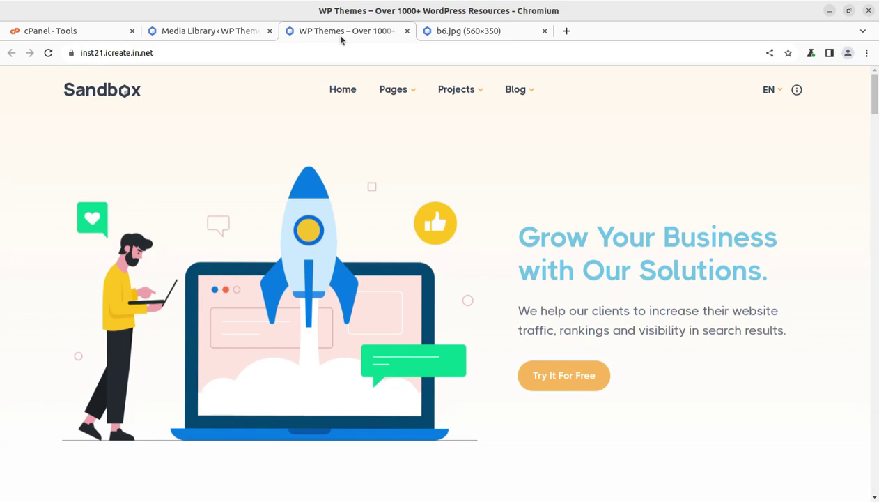
View the attachment details of the chat-2 icon and the home1-i6 illustration in the Media Library
{"action": "left_click", "coordinate": [228, 33]}
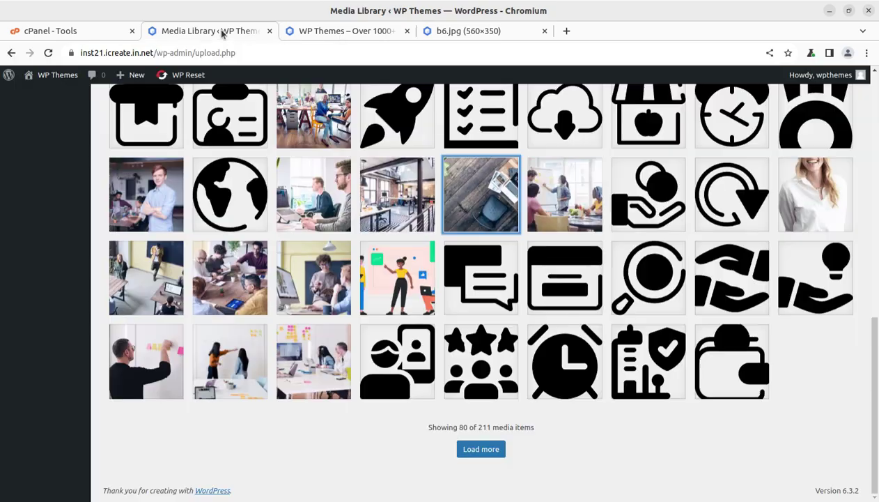
{"action": "scroll", "coordinate": [331, 317], "scroll_direction": "up", "scroll_amount": 4}
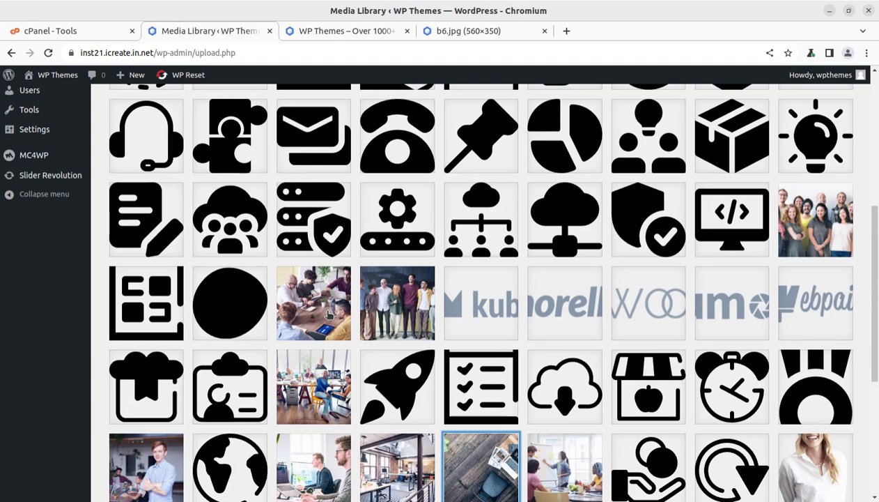
{"action": "scroll", "coordinate": [426, 254], "scroll_direction": "down", "scroll_amount": 3}
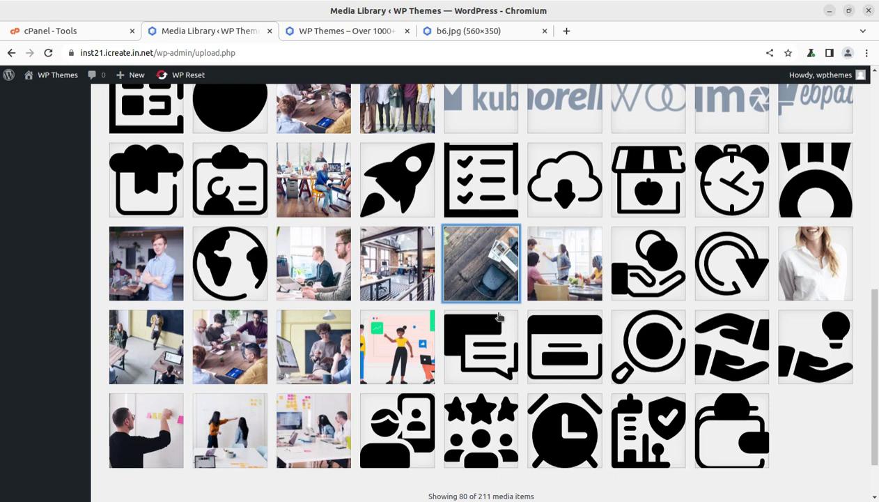
{"action": "scroll", "coordinate": [498, 300], "scroll_direction": "down", "scroll_amount": 1}
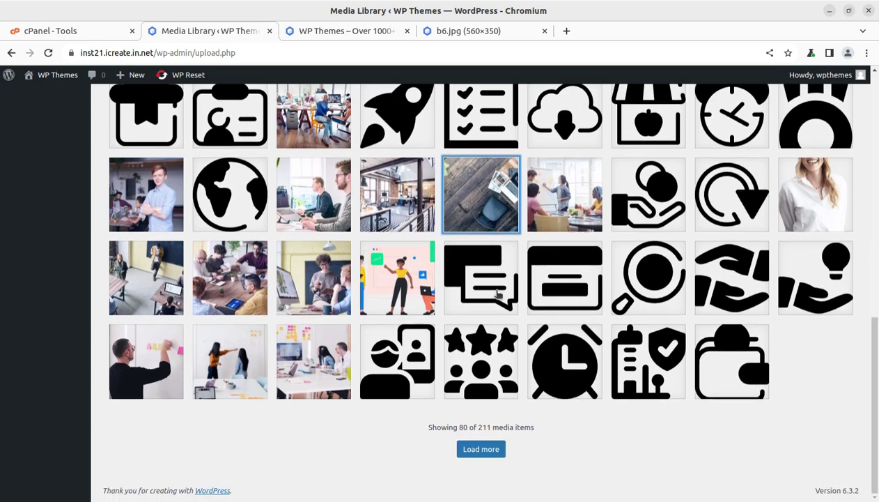
{"action": "left_click", "coordinate": [498, 294]}
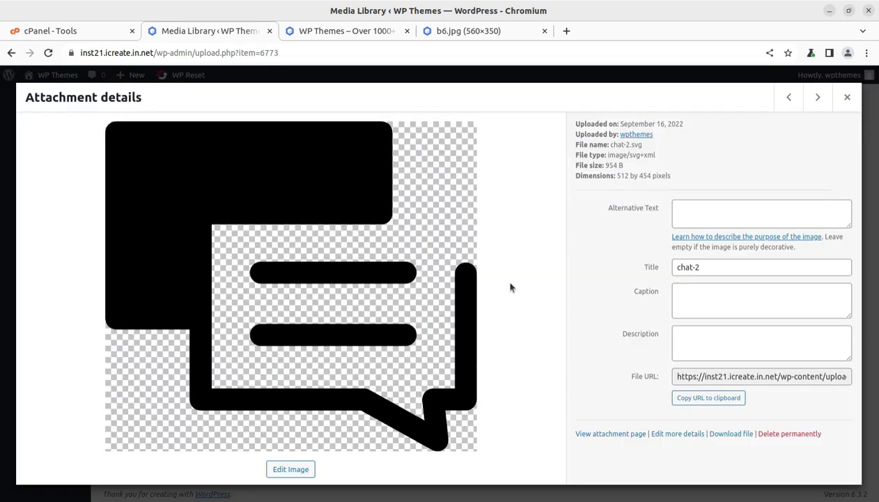
{"action": "left_click", "coordinate": [790, 101]}
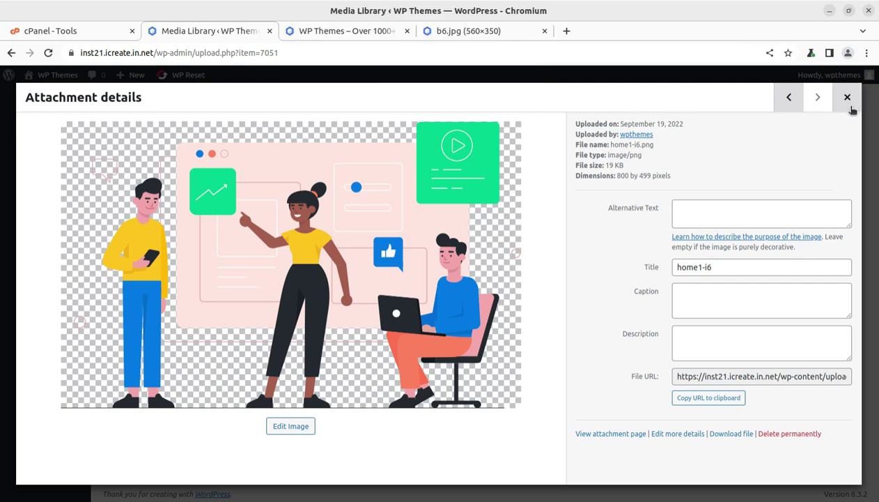
{"action": "left_click", "coordinate": [849, 104]}
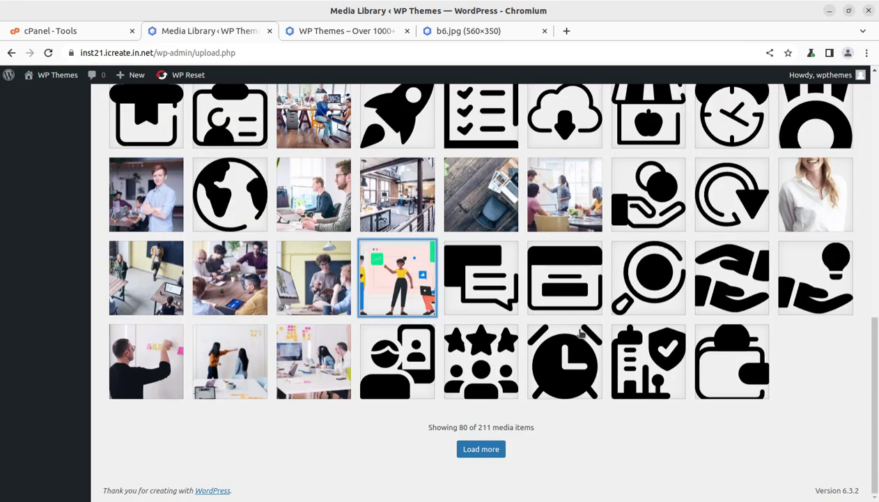
{"action": "scroll", "coordinate": [580, 333], "scroll_direction": "up", "scroll_amount": 3}
{"action": "scroll", "coordinate": [433, 317], "scroll_direction": "up", "scroll_amount": 1}
{"action": "scroll", "coordinate": [433, 317], "scroll_direction": "up", "scroll_amount": 3}
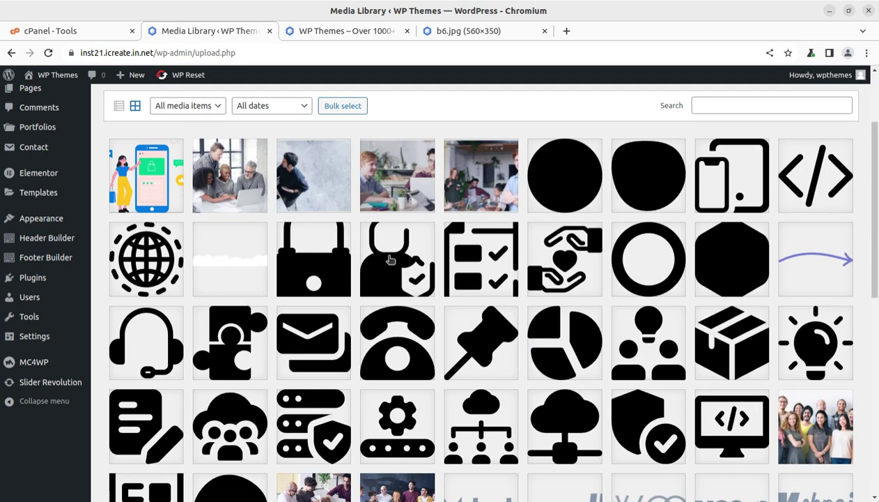
{"action": "scroll", "coordinate": [348, 333], "scroll_direction": "up", "scroll_amount": 2}
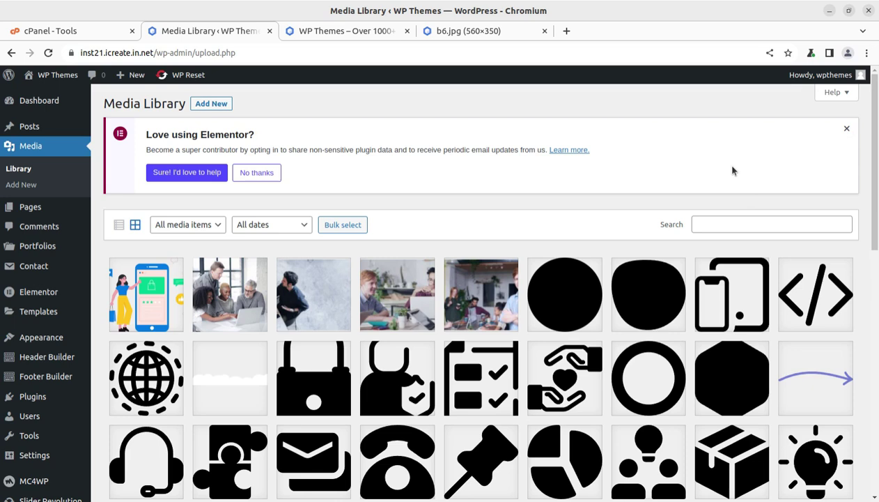
{"action": "scroll", "coordinate": [585, 228], "scroll_direction": "down", "scroll_amount": 2}
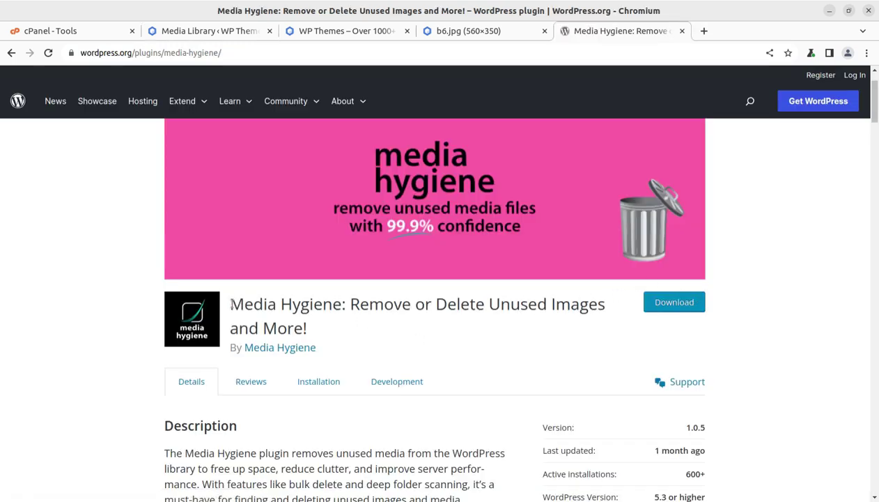
Review the Media Hygiene plugin page on WordPress.org, including its title, last update, version requirements, ratings and description
{"action": "left_click_drag", "start_coordinate": [229, 305], "coordinate": [340, 313]}
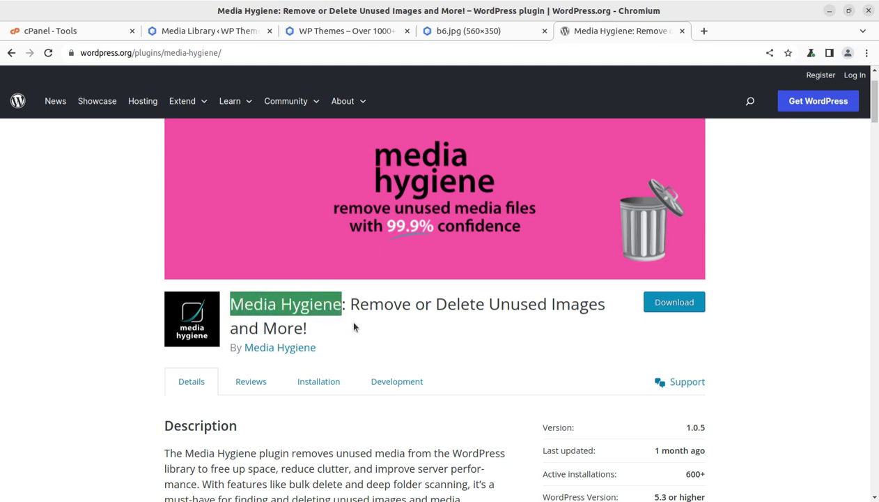
{"action": "left_click", "coordinate": [368, 324]}
{"action": "left_click_drag", "start_coordinate": [350, 304], "coordinate": [606, 307]}
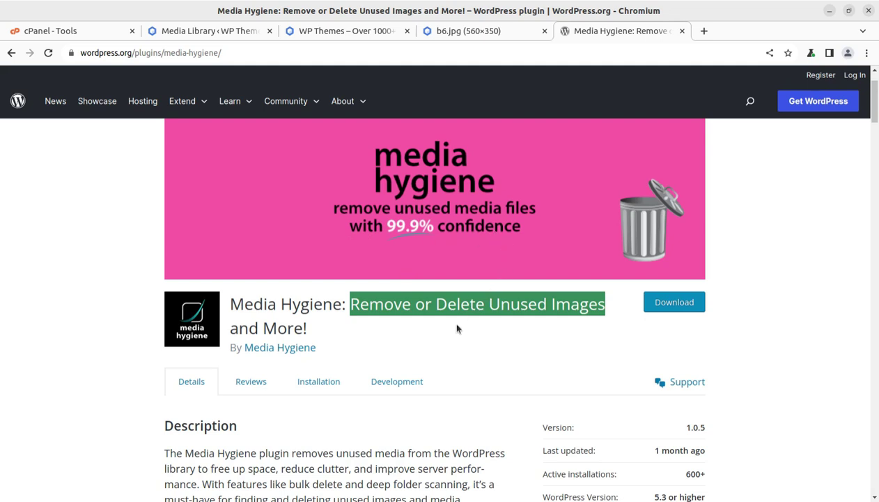
{"action": "scroll", "coordinate": [638, 347], "scroll_direction": "down", "scroll_amount": 2}
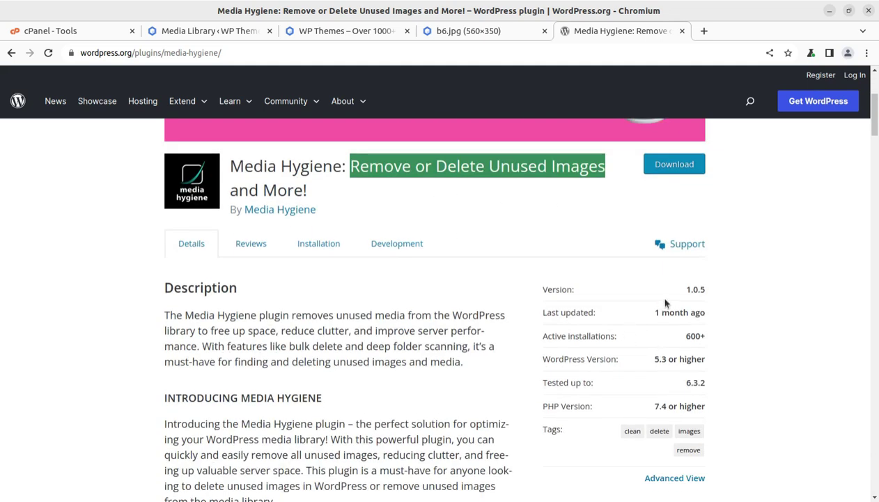
{"action": "left_click_drag", "start_coordinate": [654, 319], "coordinate": [709, 318]}
{"action": "left_click", "coordinate": [692, 325]}
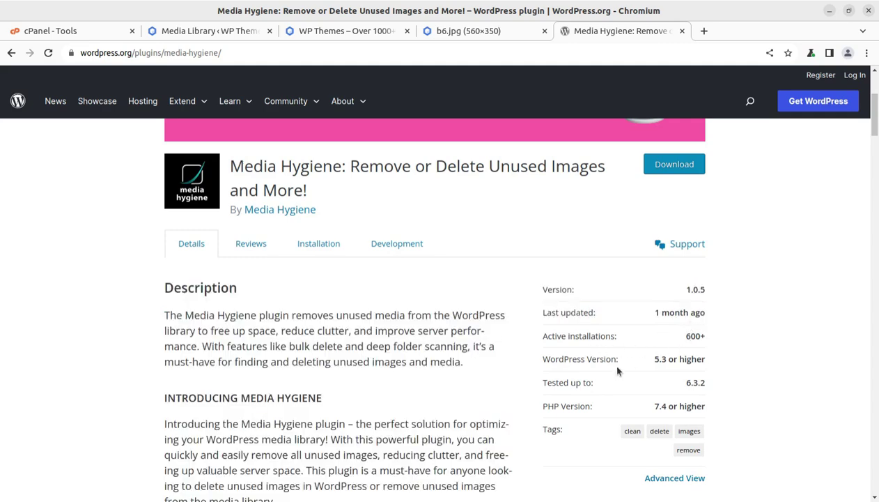
{"action": "scroll", "coordinate": [618, 369], "scroll_direction": "down", "scroll_amount": 2}
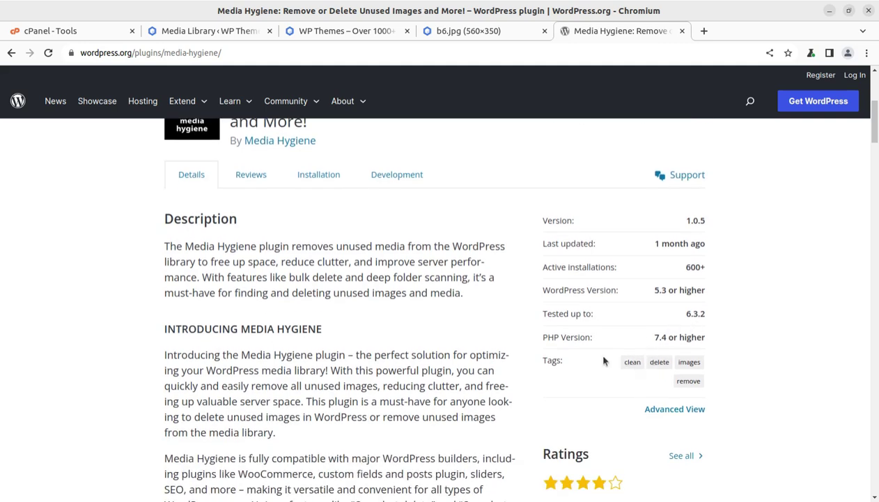
{"action": "scroll", "coordinate": [601, 356], "scroll_direction": "down", "scroll_amount": 2}
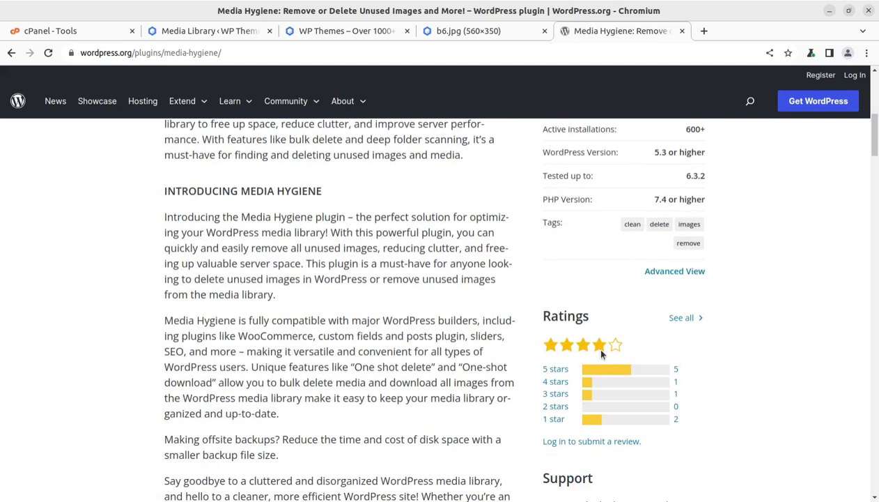
{"action": "scroll", "coordinate": [299, 319], "scroll_direction": "up", "scroll_amount": 3}
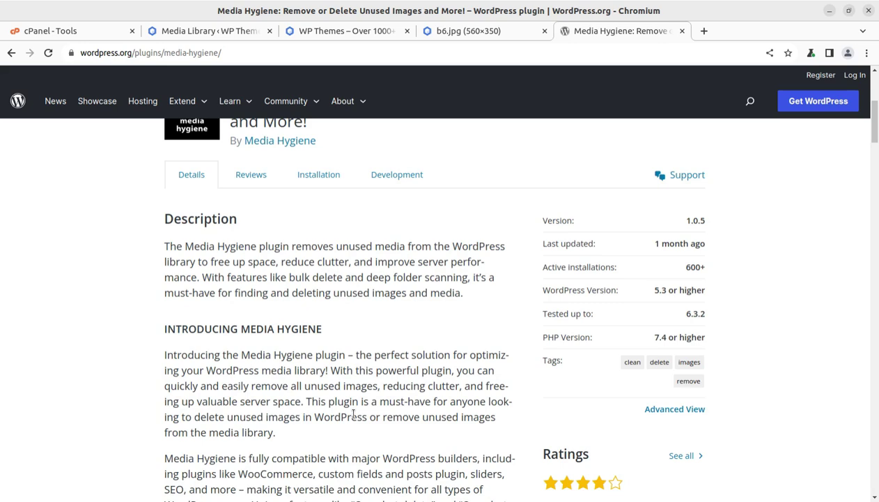
{"action": "scroll", "coordinate": [366, 404], "scroll_direction": "down", "scroll_amount": 3}
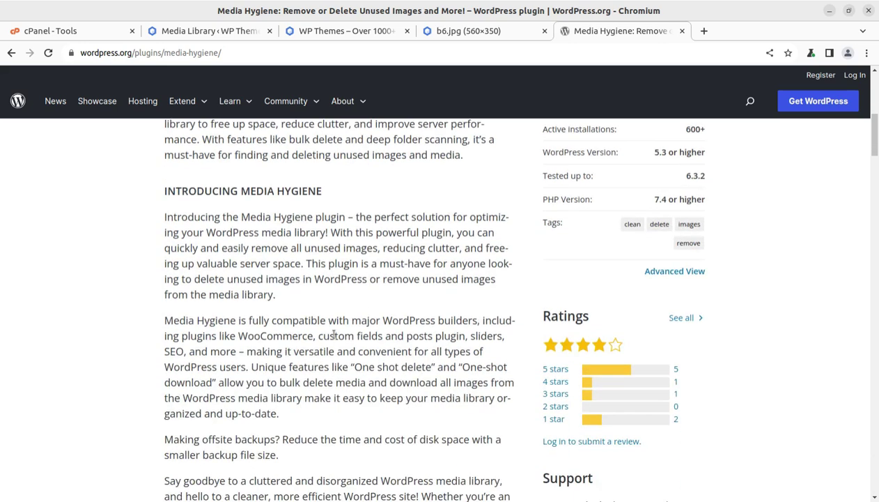
{"action": "scroll", "coordinate": [340, 357], "scroll_direction": "up", "scroll_amount": 4}
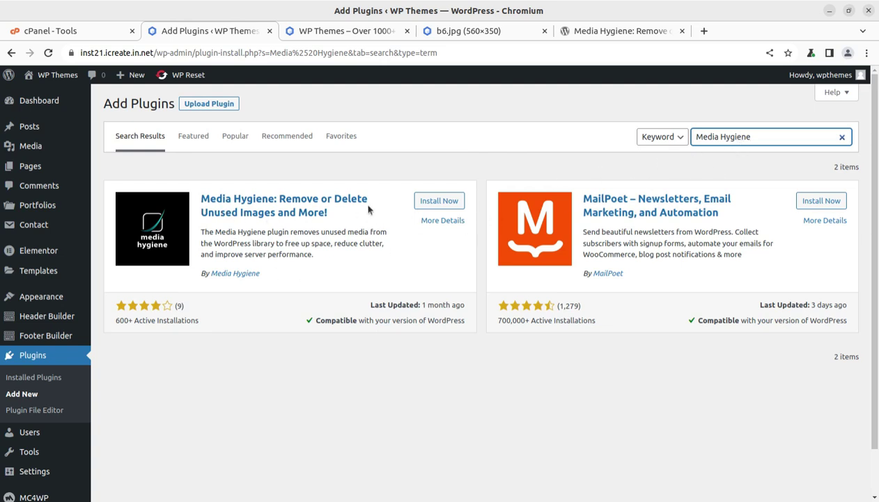
Install the Media Hygiene plugin and activate it from the site's installed plugins list
{"action": "left_click", "coordinate": [430, 203]}
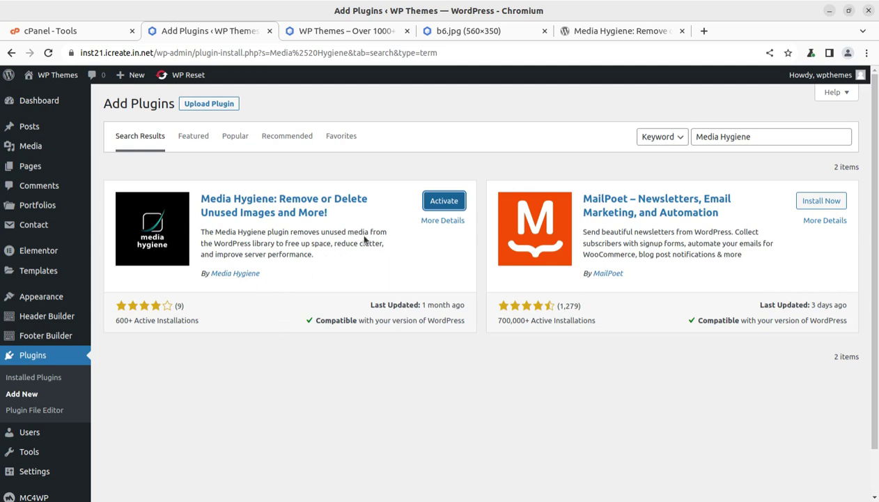
{"action": "left_click", "coordinate": [436, 208]}
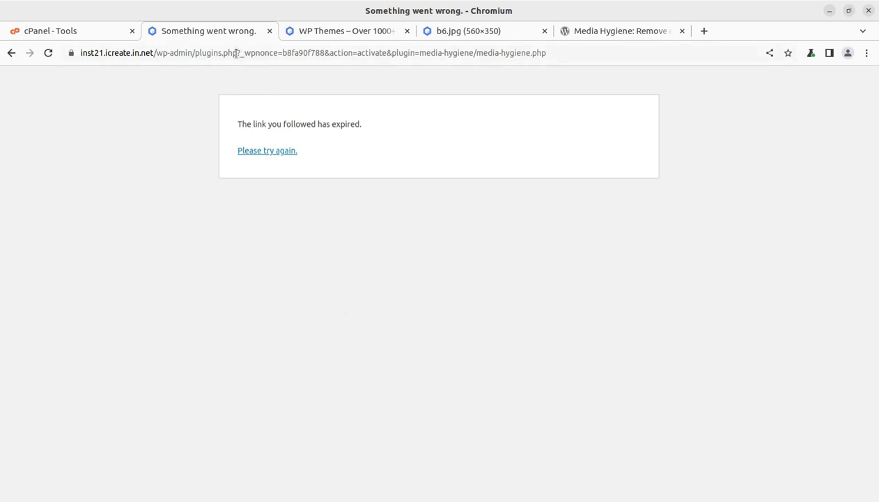
{"action": "left_click_drag", "start_coordinate": [237, 52], "coordinate": [648, 74]}
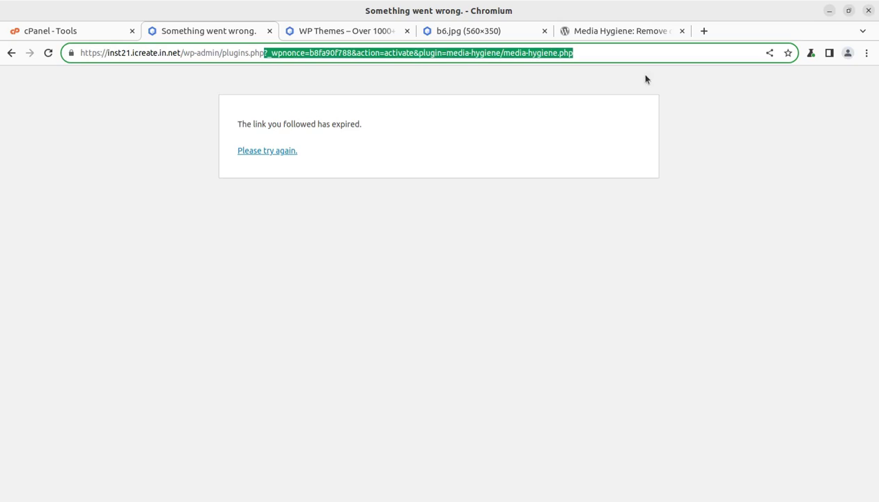
{"action": "key", "text": "BackSpace"}
{"action": "key", "text": "Return"}
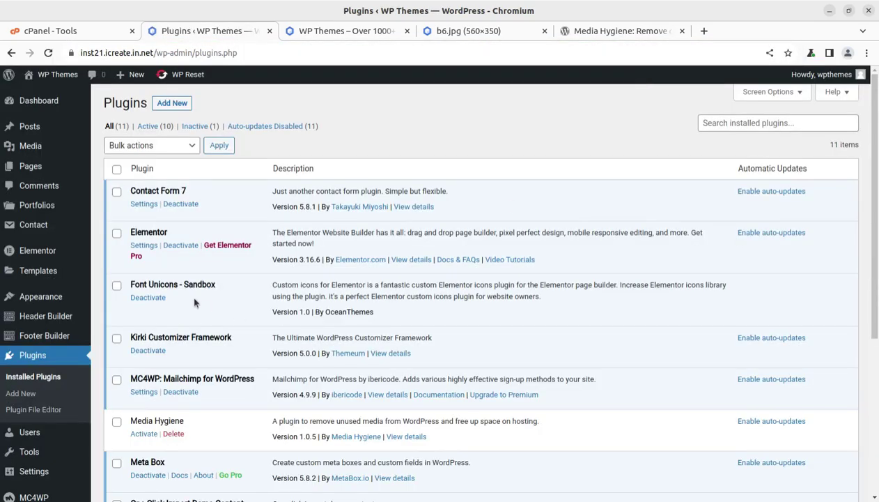
{"action": "scroll", "coordinate": [196, 297], "scroll_direction": "down", "scroll_amount": 2}
{"action": "left_click", "coordinate": [144, 297]}
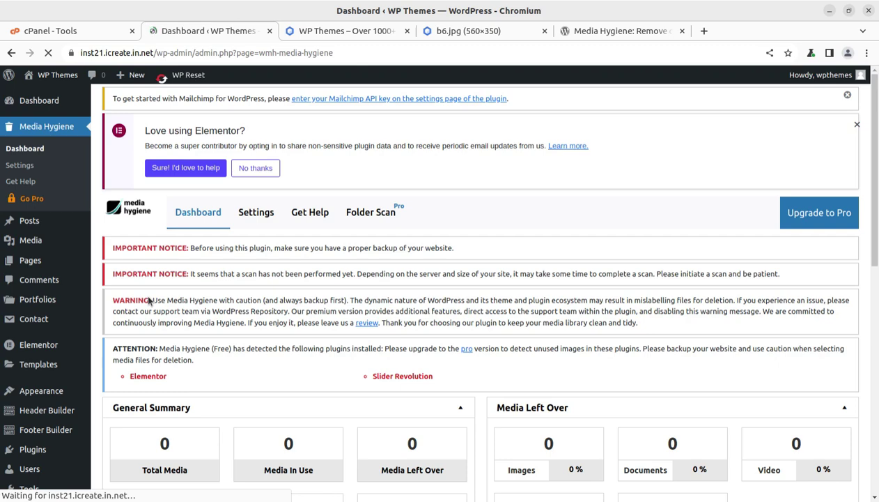
Examine the Media Hygiene dashboard's notices, especially the backup warning and the detected plugins Elementor and Slider Revolution
{"action": "scroll", "coordinate": [222, 338], "scroll_direction": "down", "scroll_amount": 3}
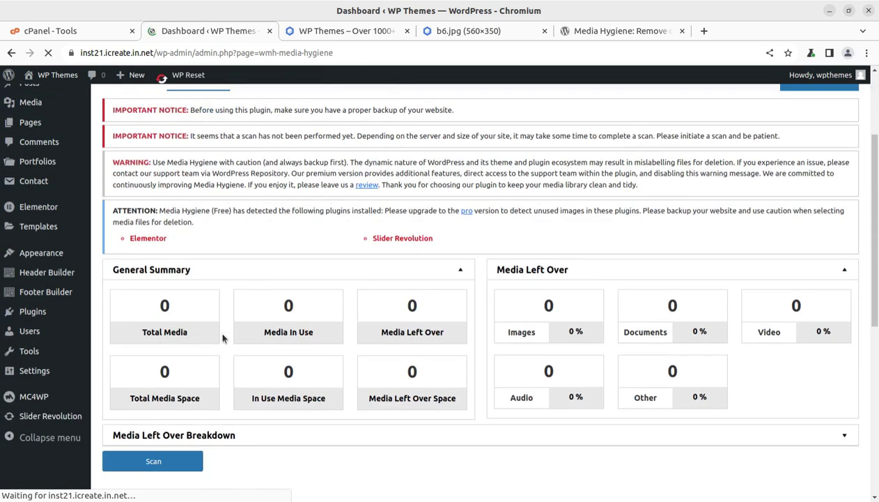
{"action": "scroll", "coordinate": [222, 338], "scroll_direction": "up", "scroll_amount": 3}
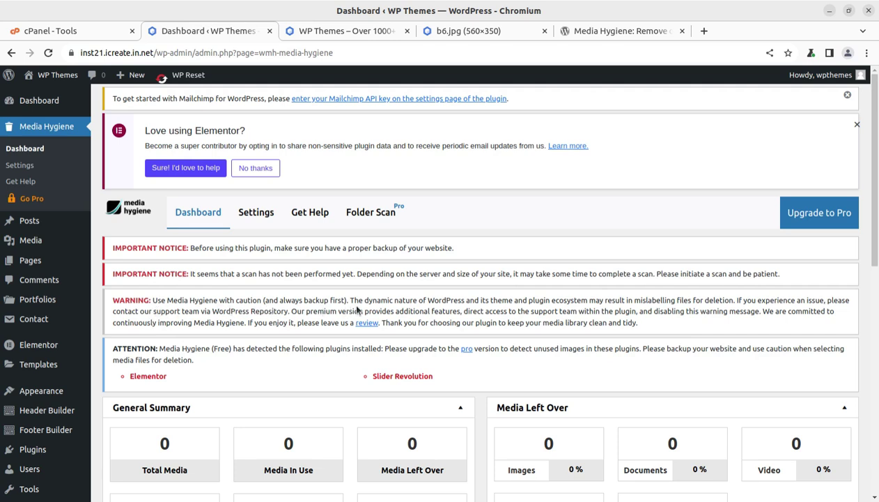
{"action": "left_click_drag", "start_coordinate": [351, 300], "coordinate": [427, 300]}
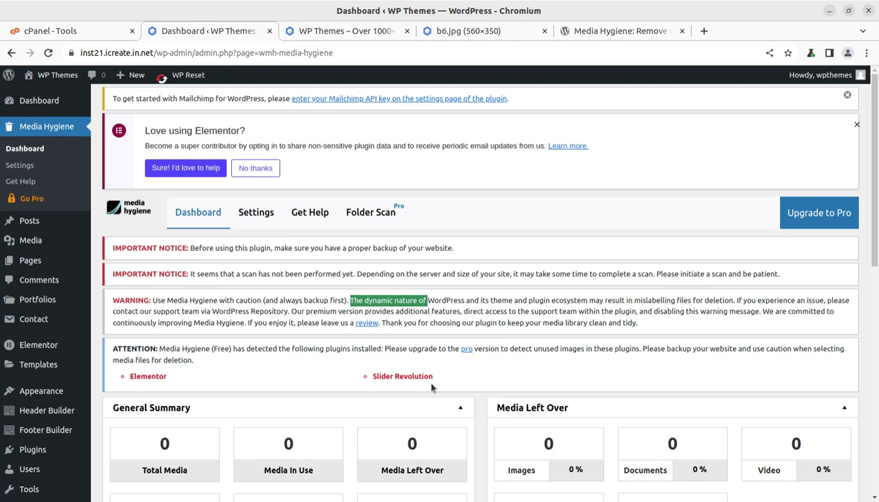
{"action": "left_click_drag", "start_coordinate": [444, 377], "coordinate": [372, 374]}
{"action": "left_click_drag", "start_coordinate": [174, 377], "coordinate": [130, 376]}
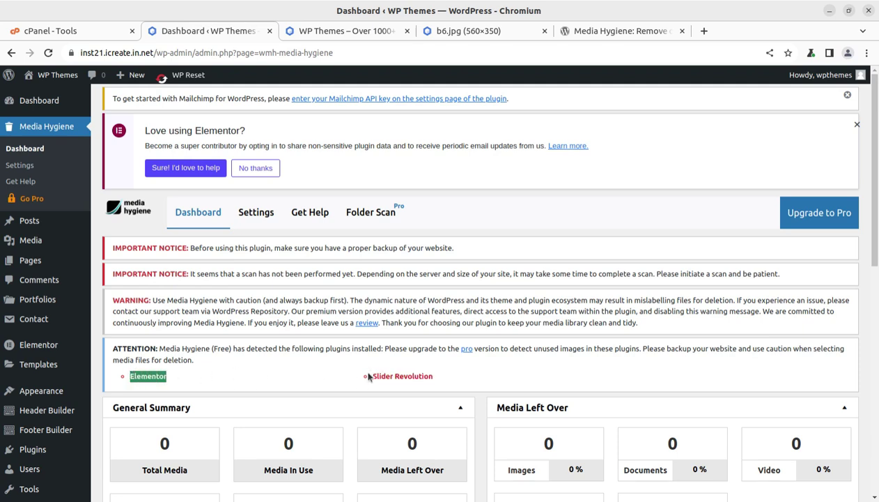
{"action": "left_click_drag", "start_coordinate": [448, 376], "coordinate": [372, 377]}
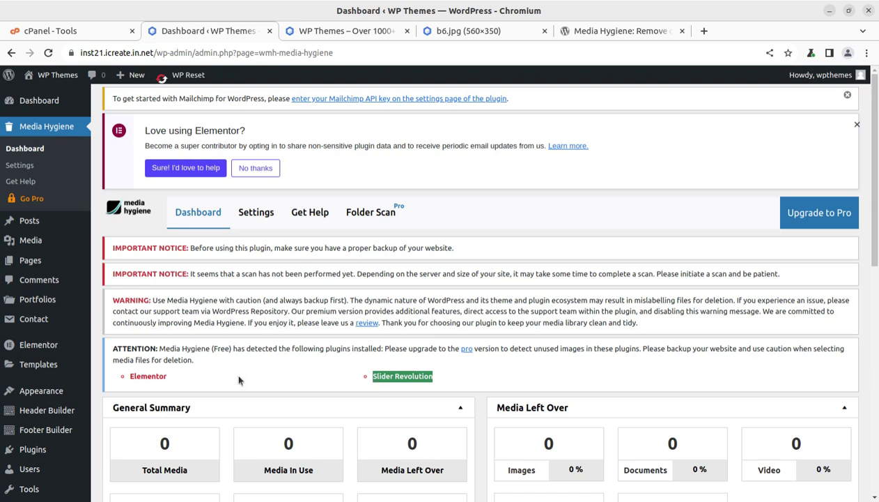
{"action": "left_click_drag", "start_coordinate": [174, 376], "coordinate": [131, 377]}
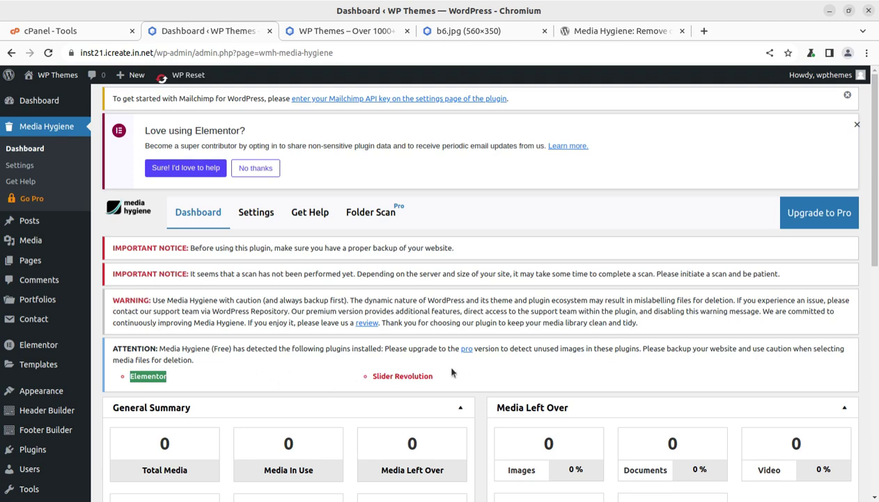
{"action": "left_click_drag", "start_coordinate": [481, 379], "coordinate": [366, 382]}
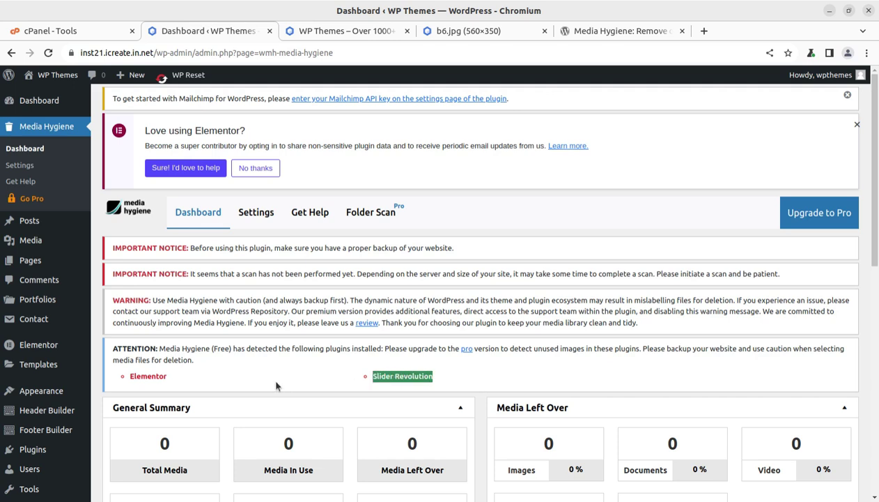
{"action": "left_click_drag", "start_coordinate": [200, 373], "coordinate": [135, 376]}
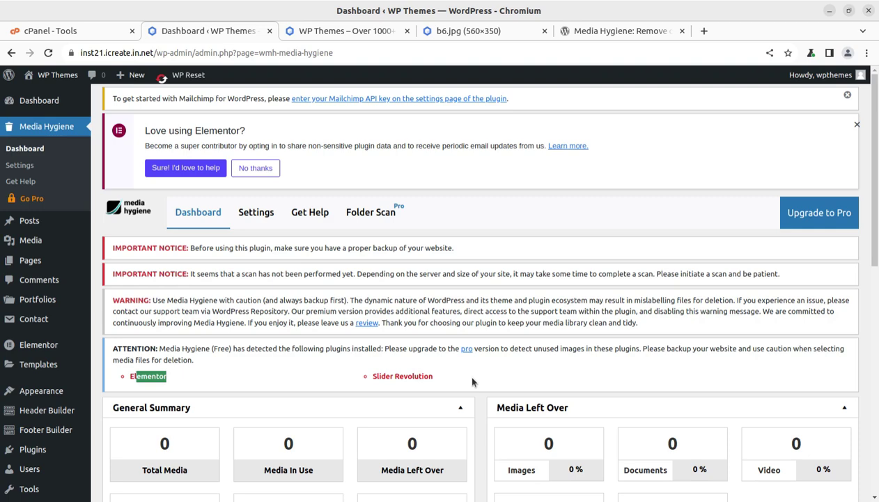
Open the pro version's pricing page from the dashboard notice and compare the Standard and Pro plan features
{"action": "left_click", "coordinate": [466, 348]}
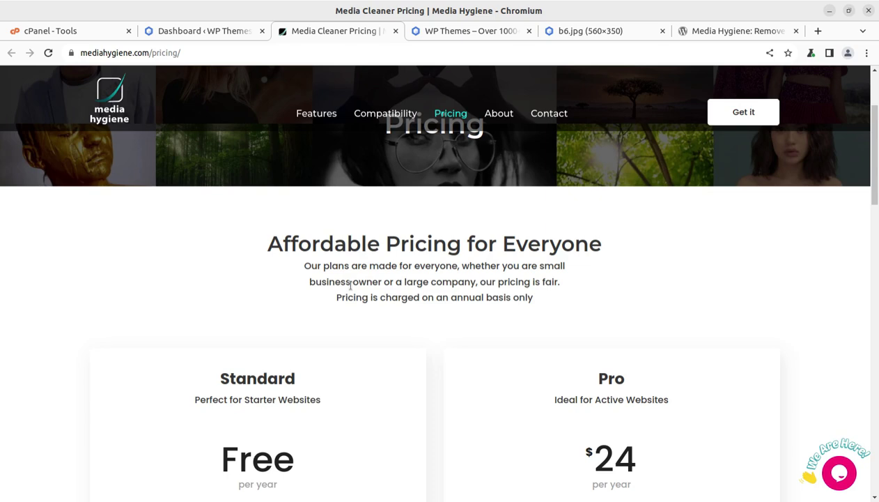
{"action": "scroll", "coordinate": [352, 293], "scroll_direction": "down", "scroll_amount": 2}
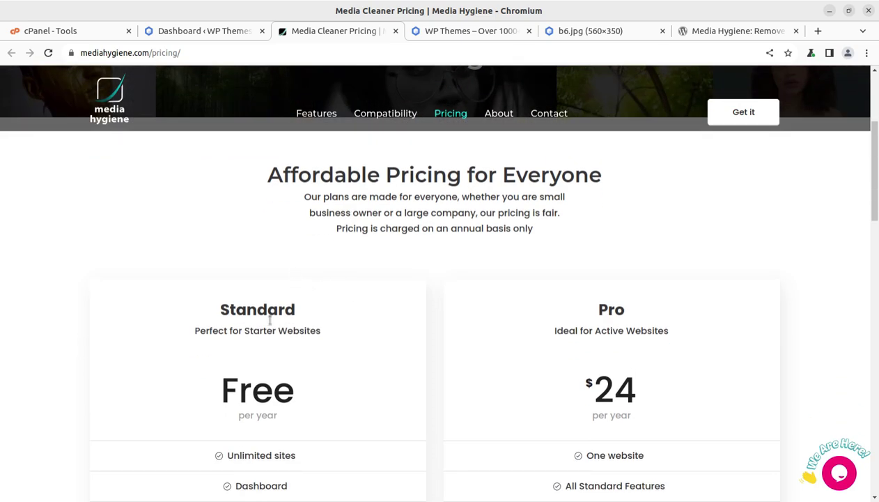
{"action": "scroll", "coordinate": [271, 328], "scroll_direction": "down", "scroll_amount": 4}
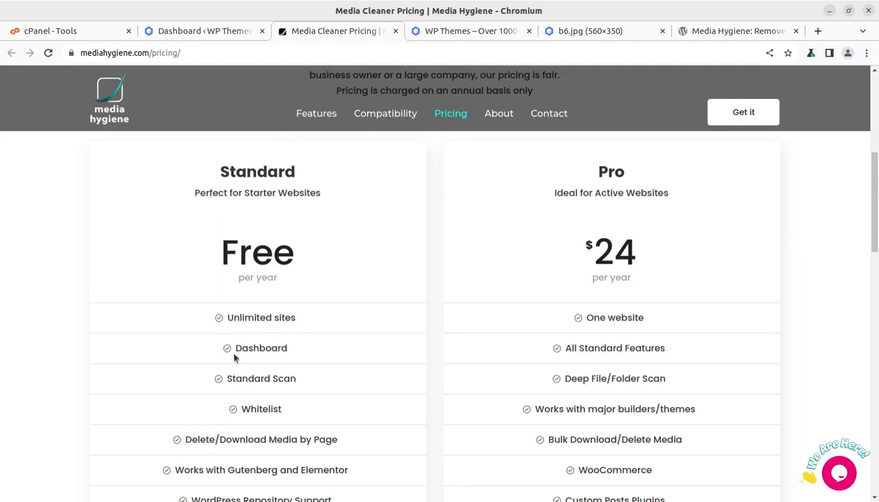
{"action": "scroll", "coordinate": [237, 341], "scroll_direction": "down", "scroll_amount": 2}
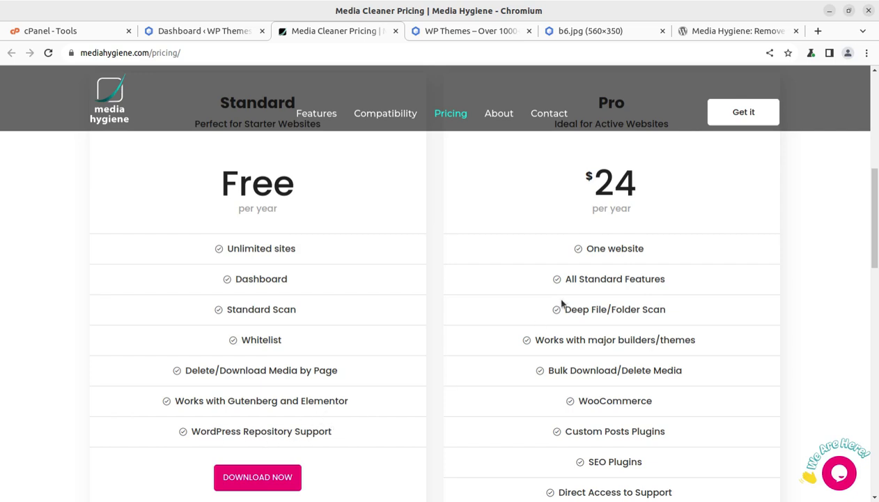
{"action": "scroll", "coordinate": [577, 286], "scroll_direction": "up", "scroll_amount": 3}
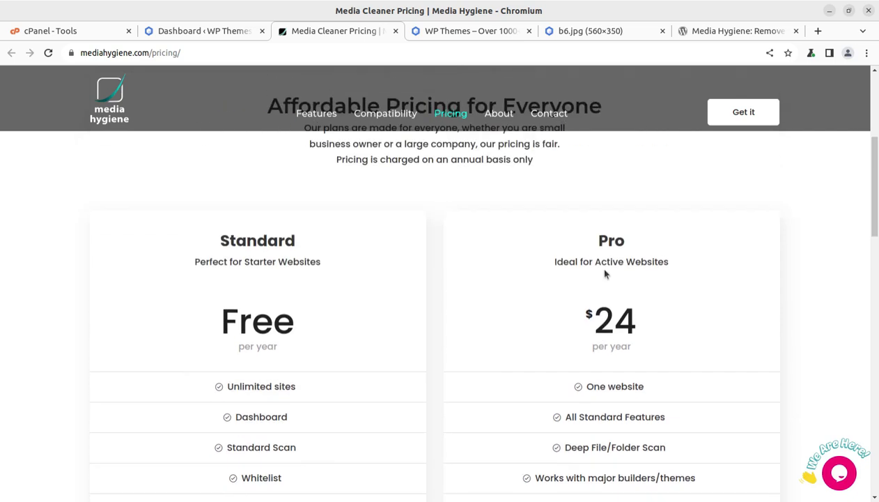
{"action": "scroll", "coordinate": [605, 274], "scroll_direction": "down", "scroll_amount": 3}
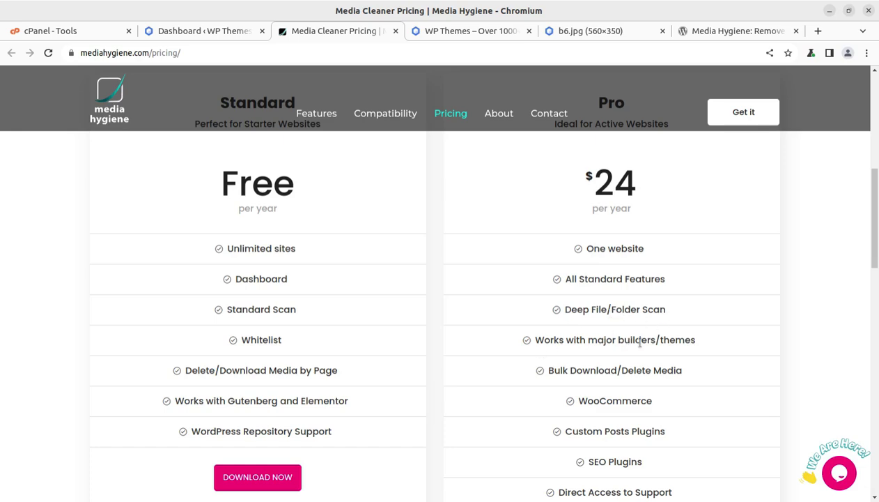
{"action": "scroll", "coordinate": [643, 340], "scroll_direction": "down", "scroll_amount": 2}
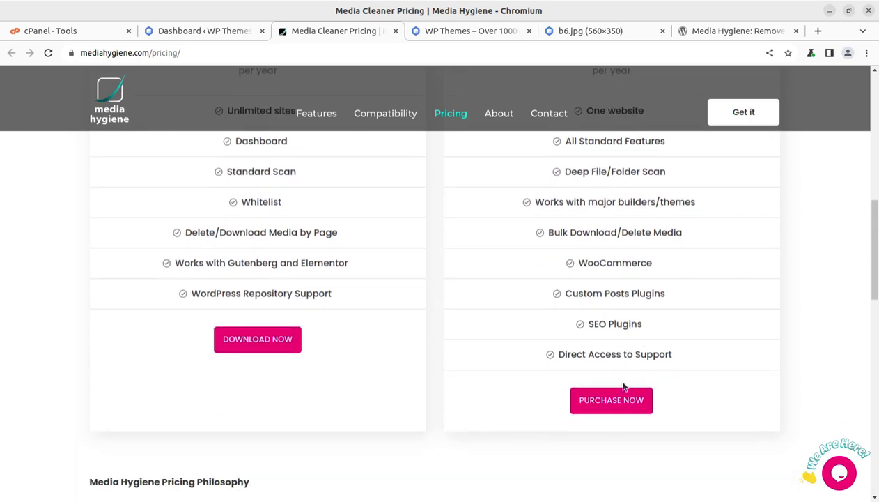
{"action": "scroll", "coordinate": [625, 385], "scroll_direction": "up", "scroll_amount": 7}
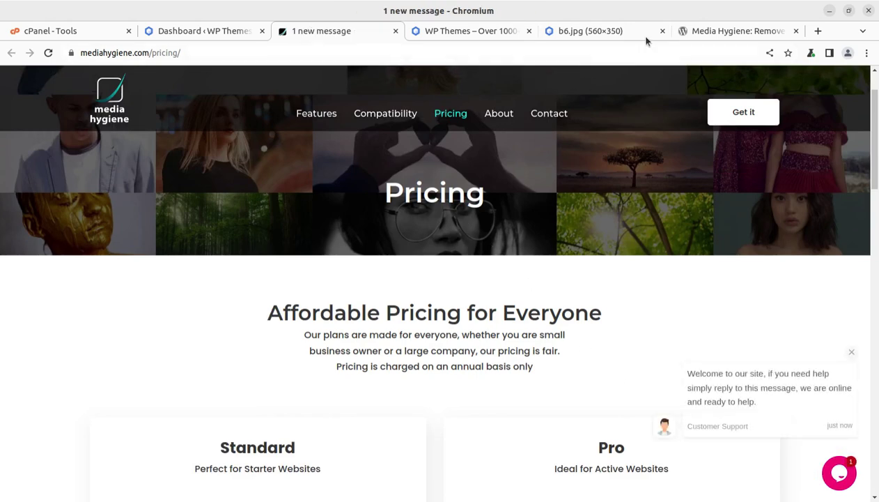
Close the pricing page and expand the Media Left Over Breakdown on the Media Hygiene dashboard to view the scan area
{"action": "left_click", "coordinate": [203, 32]}
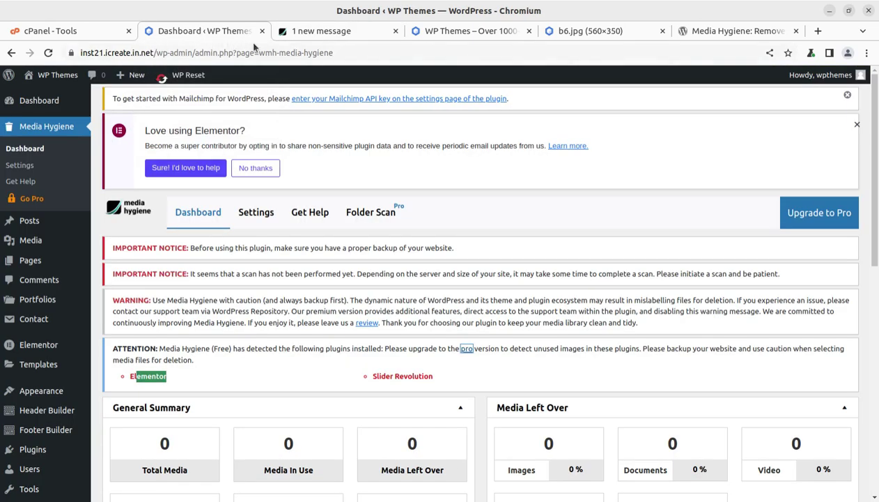
{"action": "left_click", "coordinate": [395, 30]}
{"action": "scroll", "coordinate": [393, 328], "scroll_direction": "down", "scroll_amount": 4}
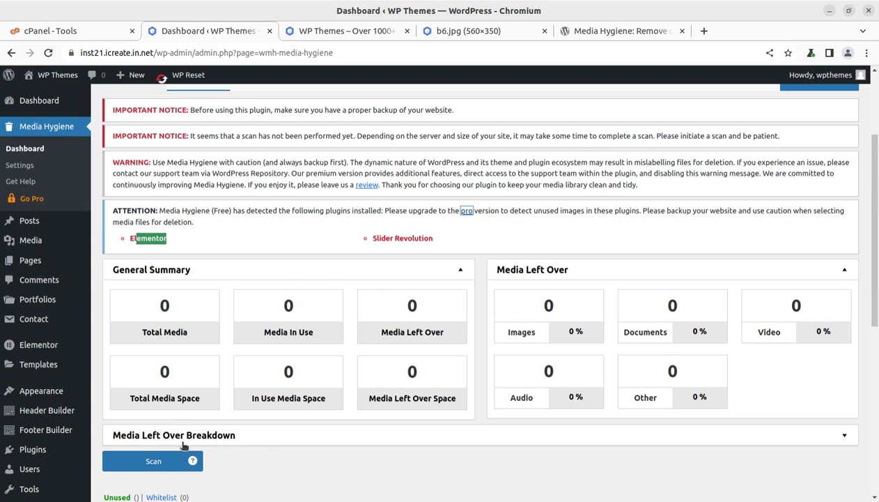
{"action": "left_click", "coordinate": [839, 436]}
{"action": "scroll", "coordinate": [719, 424], "scroll_direction": "down", "scroll_amount": 5}
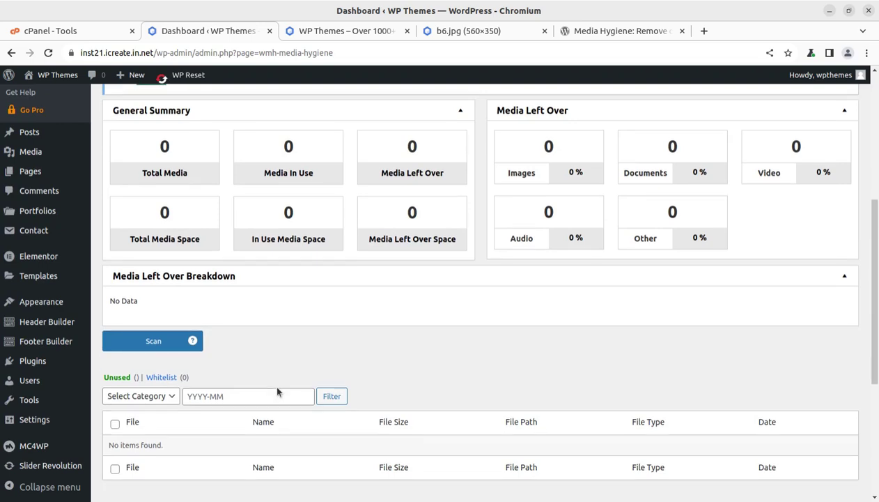
Examine the Media Hygiene settings, including the scan options, the Free and Pro supported tools list and the system information
{"action": "scroll", "coordinate": [272, 381], "scroll_direction": "up", "scroll_amount": 2}
{"action": "scroll", "coordinate": [277, 354], "scroll_direction": "up", "scroll_amount": 3}
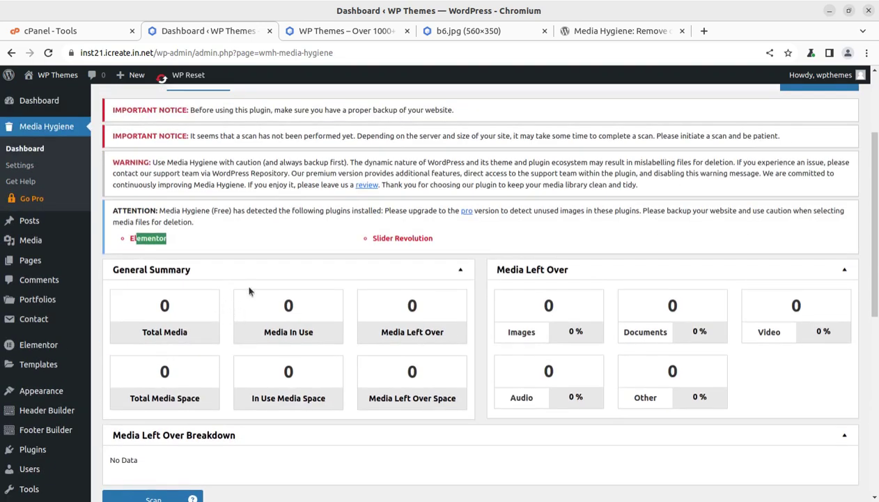
{"action": "scroll", "coordinate": [258, 298], "scroll_direction": "up", "scroll_amount": 3}
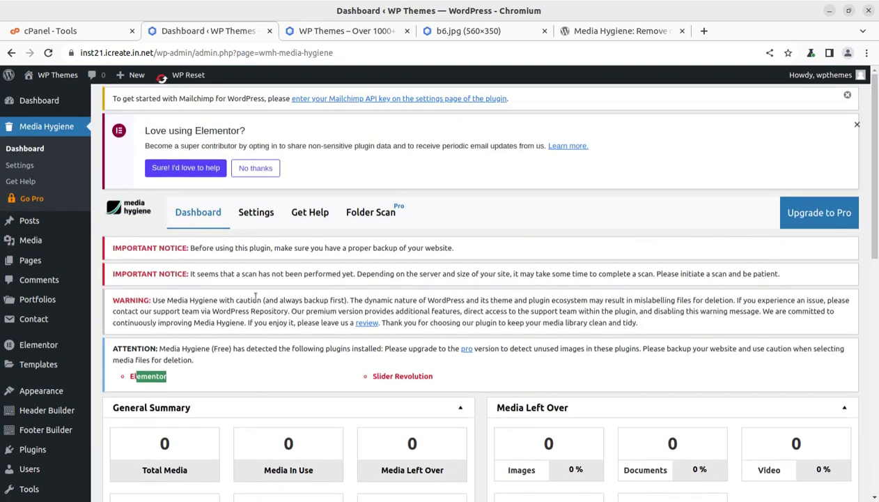
{"action": "left_click", "coordinate": [258, 218]}
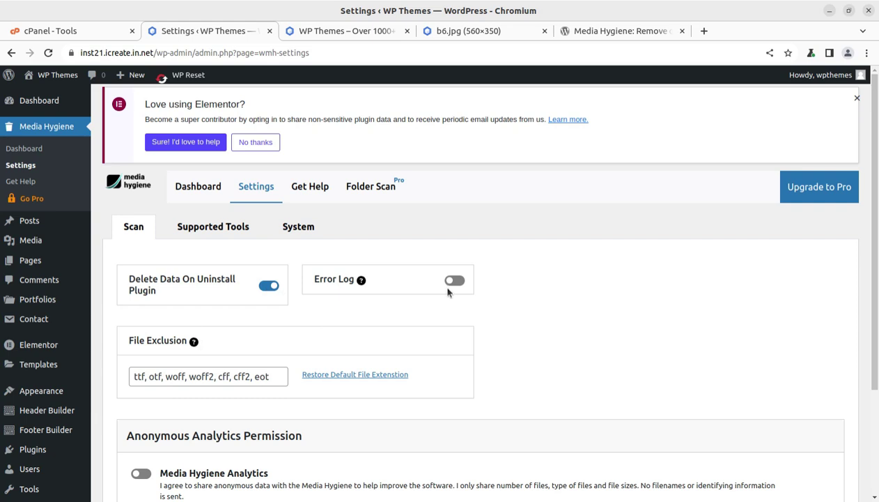
{"action": "left_click", "coordinate": [202, 235]}
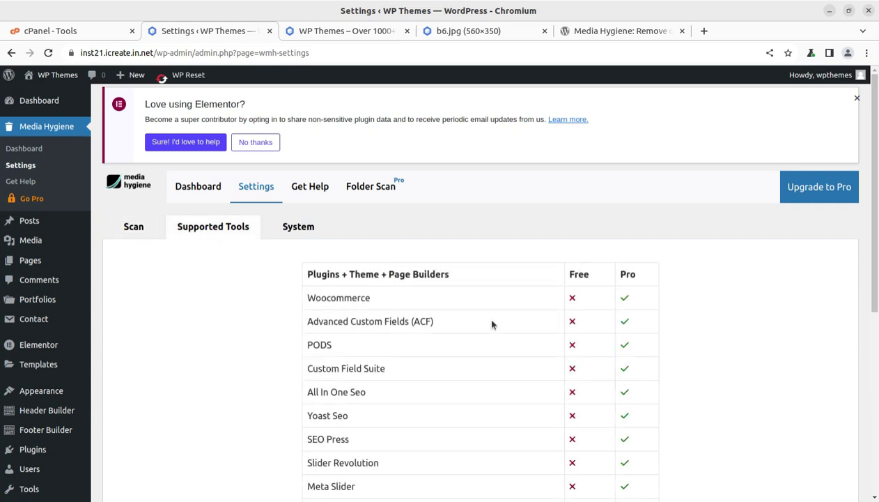
{"action": "scroll", "coordinate": [523, 345], "scroll_direction": "down", "scroll_amount": 3}
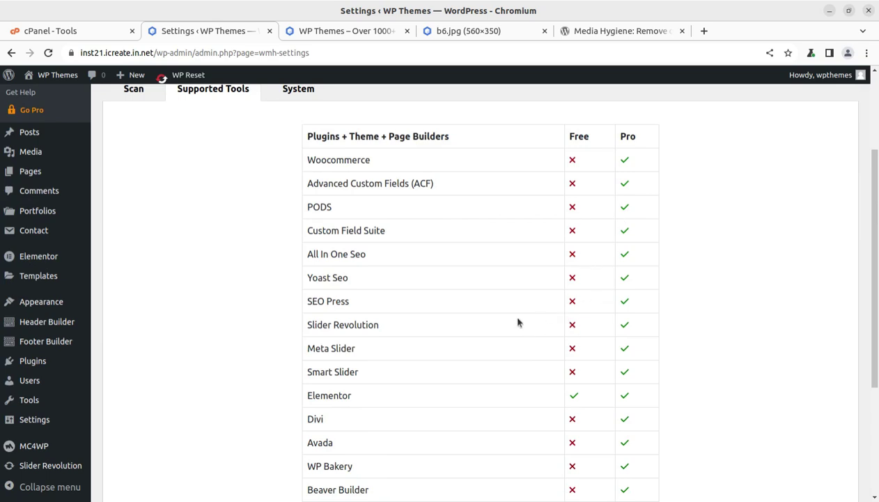
{"action": "scroll", "coordinate": [453, 307], "scroll_direction": "down", "scroll_amount": 5}
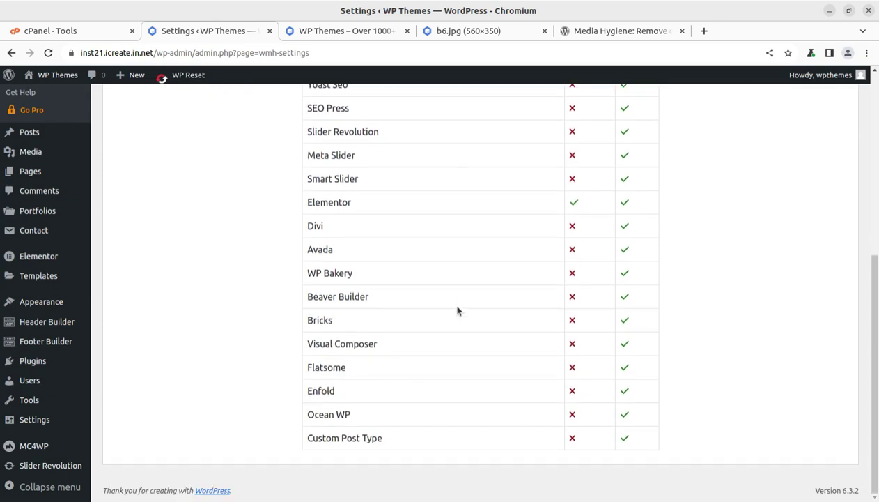
{"action": "scroll", "coordinate": [457, 310], "scroll_direction": "up", "scroll_amount": 8}
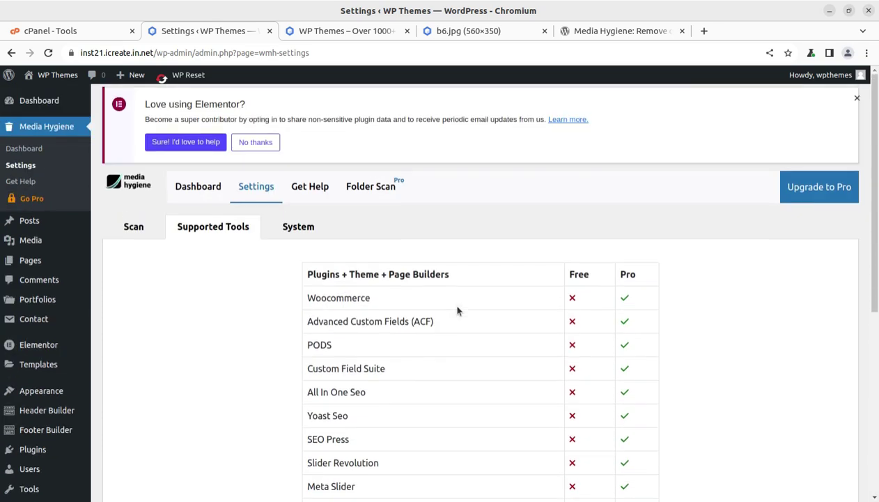
{"action": "left_click", "coordinate": [300, 231]}
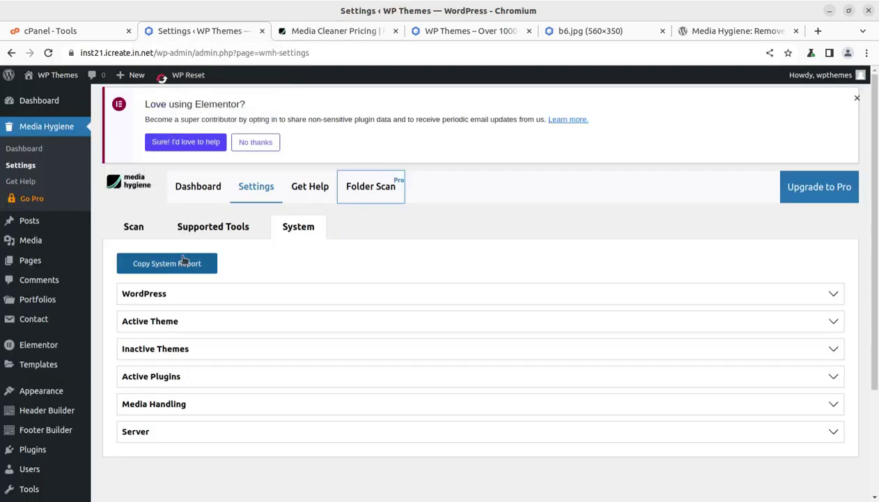
{"action": "left_click", "coordinate": [135, 230]}
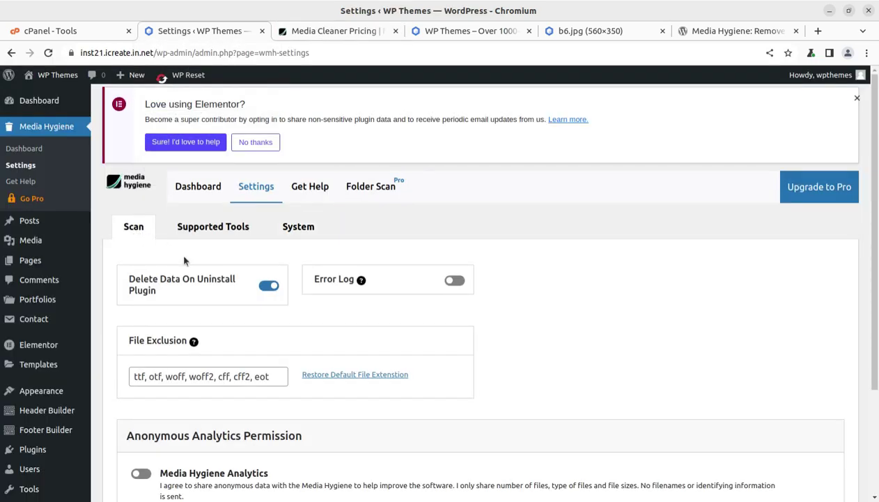
Run a media scan from the Media Hygiene dashboard and review the summary and the list of unused files
{"action": "left_click", "coordinate": [199, 186]}
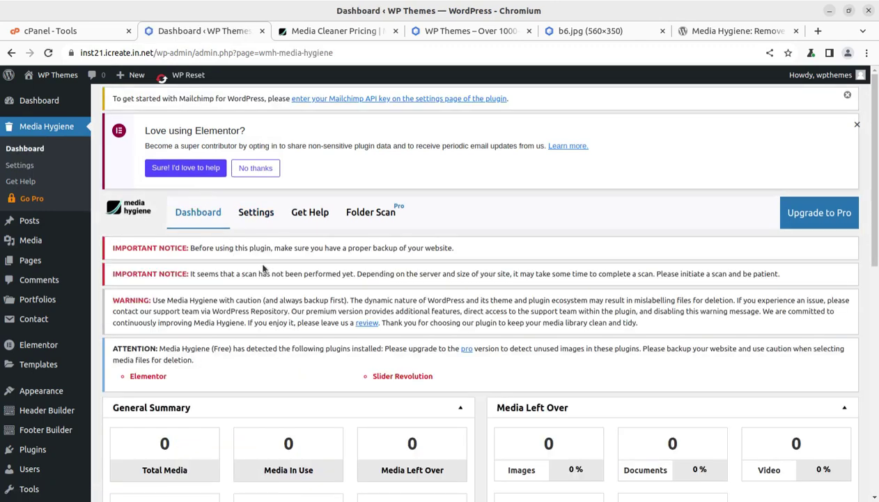
{"action": "scroll", "coordinate": [325, 354], "scroll_direction": "down", "scroll_amount": 3}
{"action": "left_click", "coordinate": [146, 392]}
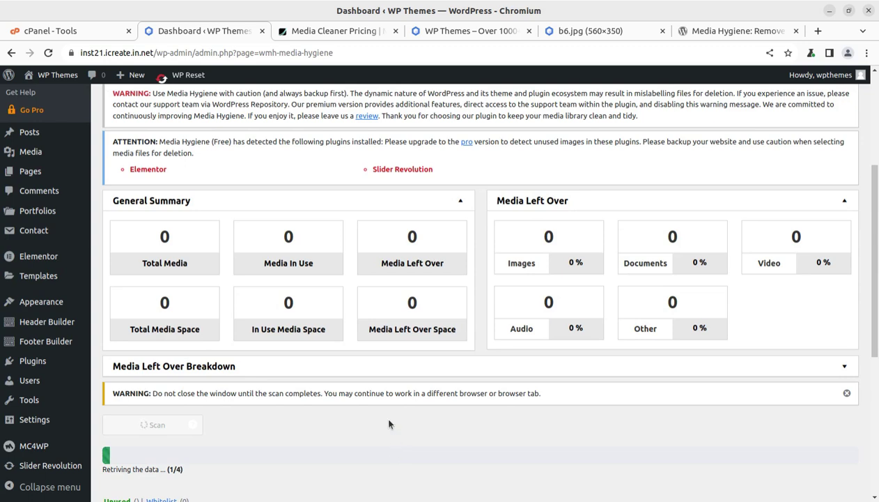
{"action": "scroll", "coordinate": [389, 423], "scroll_direction": "down", "scroll_amount": 2}
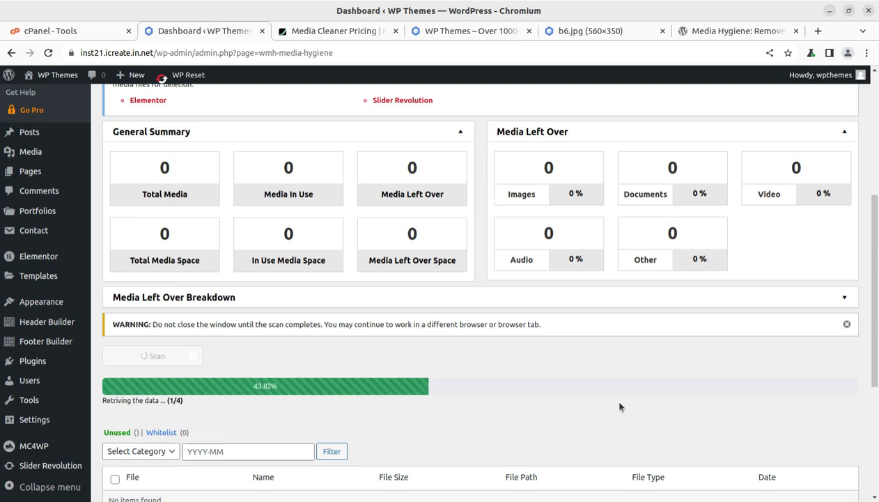
{"action": "scroll", "coordinate": [620, 406], "scroll_direction": "down", "scroll_amount": 2}
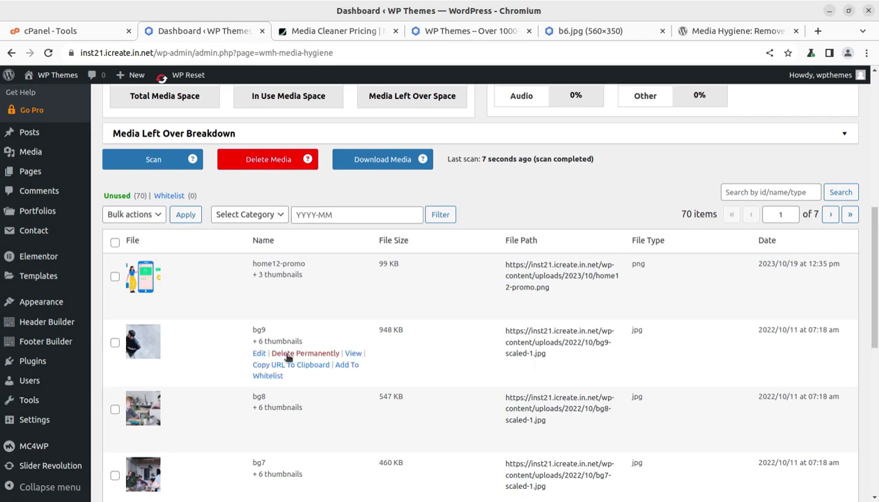
{"action": "scroll", "coordinate": [338, 365], "scroll_direction": "down", "scroll_amount": 1}
{"action": "scroll", "coordinate": [336, 367], "scroll_direction": "up", "scroll_amount": 3}
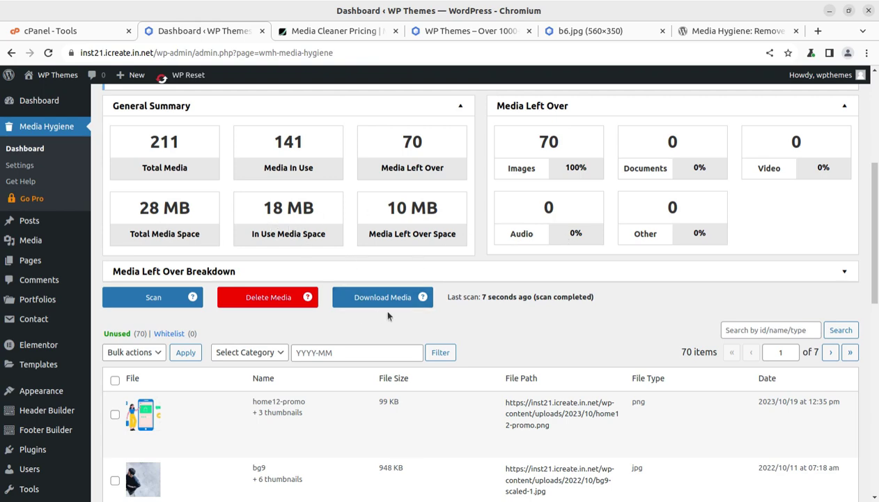
{"action": "scroll", "coordinate": [393, 315], "scroll_direction": "down", "scroll_amount": 12}
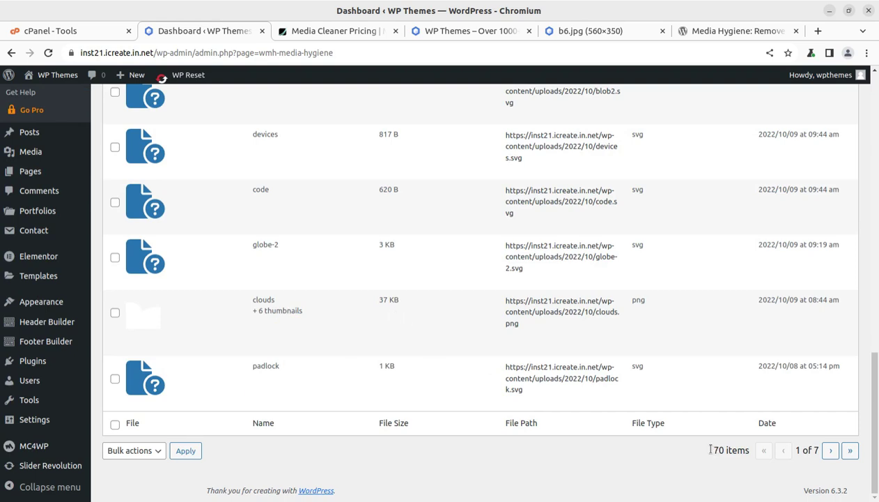
{"action": "scroll", "coordinate": [697, 446], "scroll_direction": "up", "scroll_amount": 4}
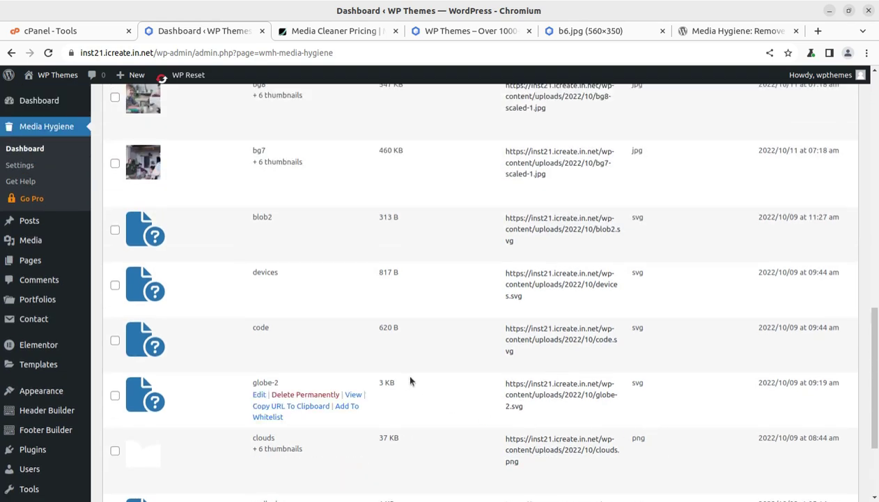
{"action": "scroll", "coordinate": [409, 380], "scroll_direction": "up", "scroll_amount": 5}
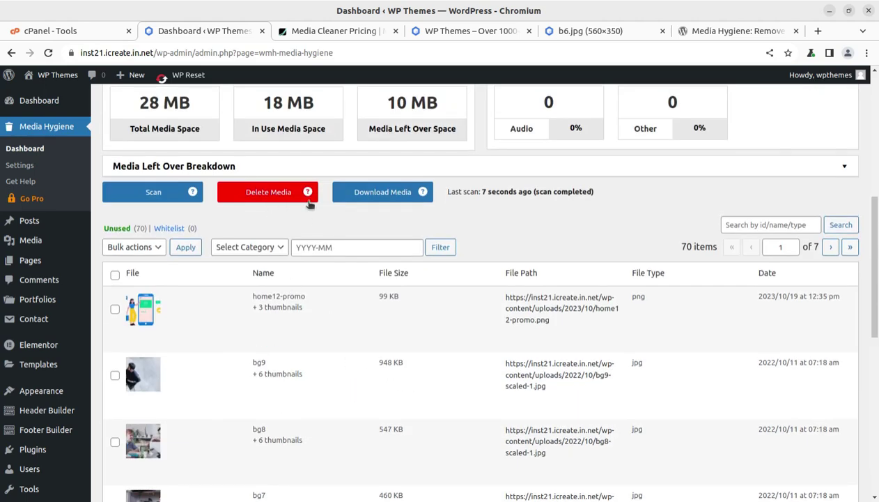
Delete all unused media on the displayed page of results, agreeing that a website backup has been made
{"action": "mouse_move", "coordinate": [309, 198]}
{"action": "left_click", "coordinate": [291, 193]}
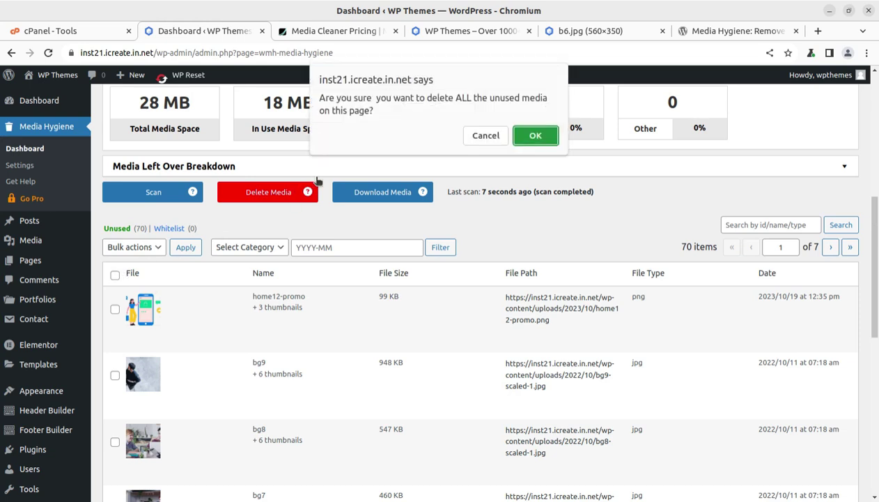
{"action": "left_click", "coordinate": [533, 137]}
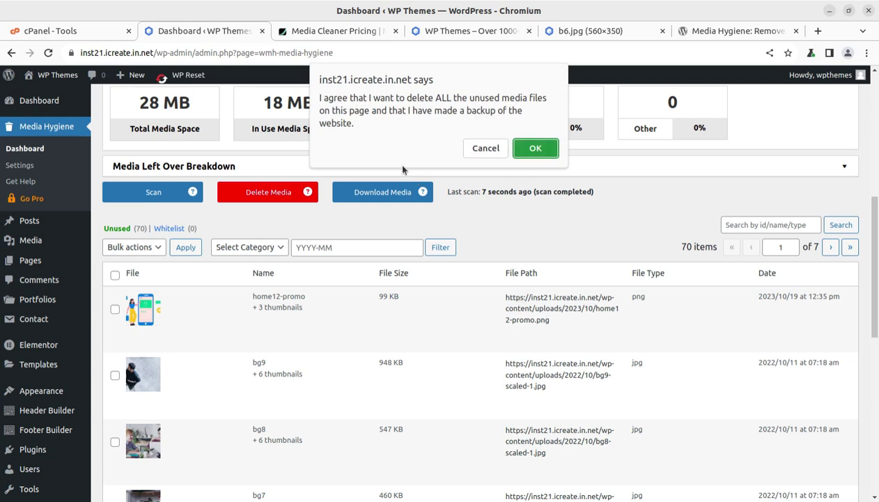
{"action": "left_click", "coordinate": [534, 148]}
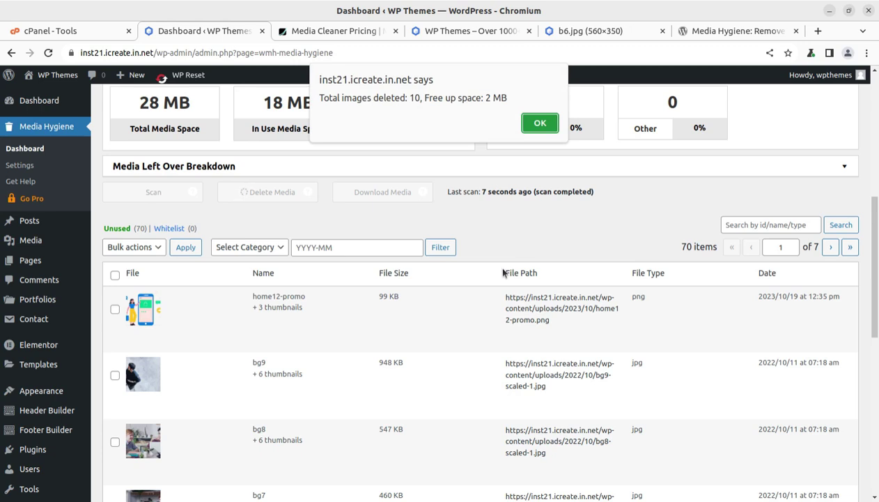
{"action": "left_click", "coordinate": [531, 126]}
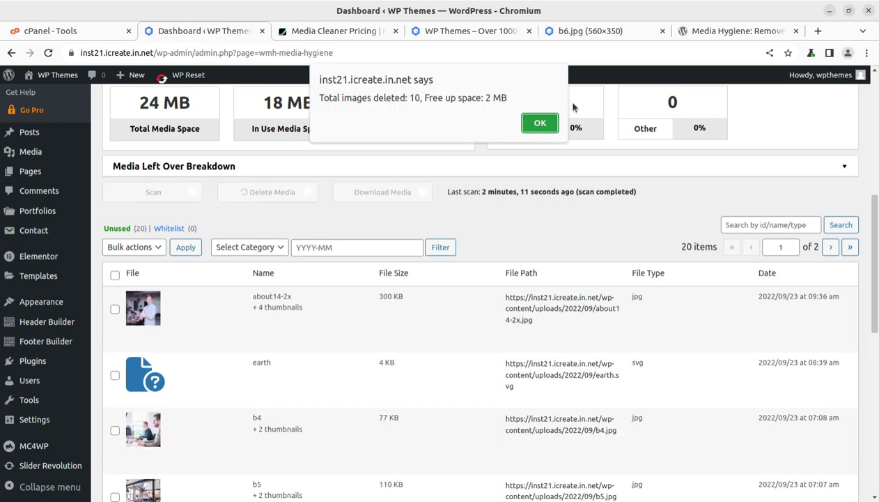
{"action": "left_click", "coordinate": [537, 122]}
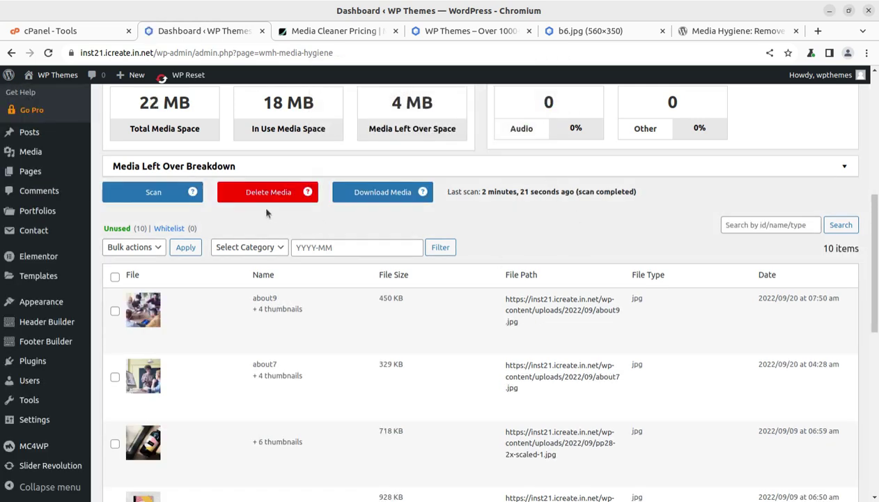
Delete the last remaining page of unused media, including about9 and about7, and accept both deletion confirmations
{"action": "left_click", "coordinate": [264, 200]}
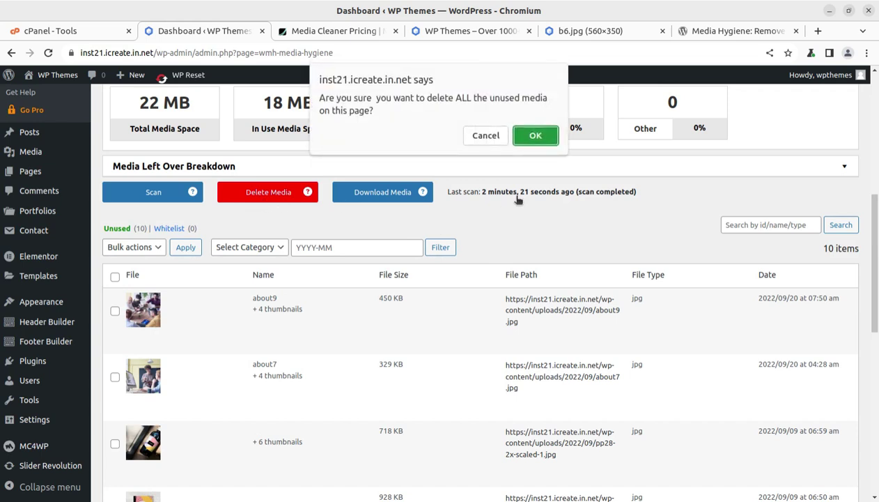
{"action": "left_click", "coordinate": [523, 140]}
{"action": "left_click", "coordinate": [531, 148]}
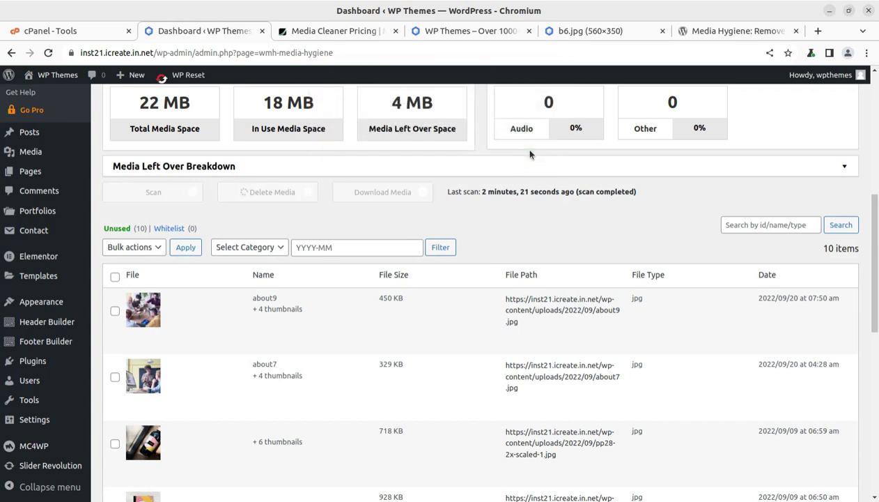
{"action": "left_click", "coordinate": [529, 122]}
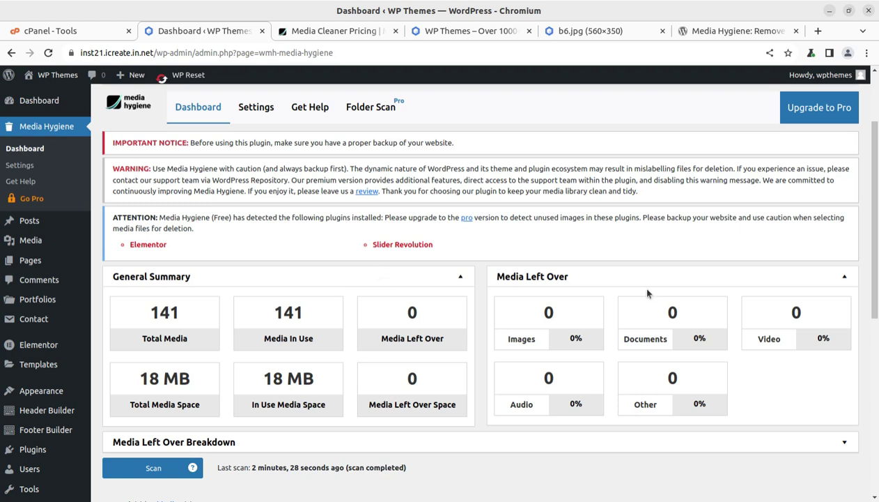
Compare the Total Media figure in the dashboard's General Summary with the item count in the Media Library, opened in a separate tab
{"action": "scroll", "coordinate": [480, 328], "scroll_direction": "down", "scroll_amount": 2}
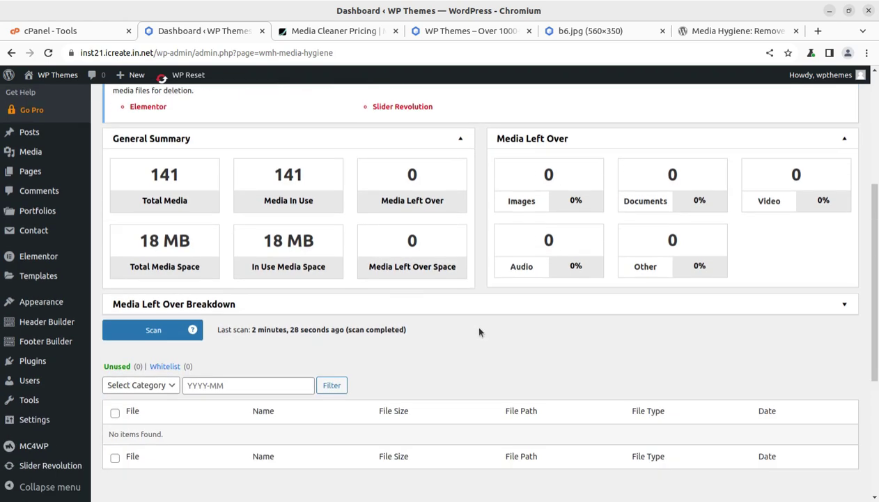
{"action": "scroll", "coordinate": [480, 332], "scroll_direction": "up", "scroll_amount": 3}
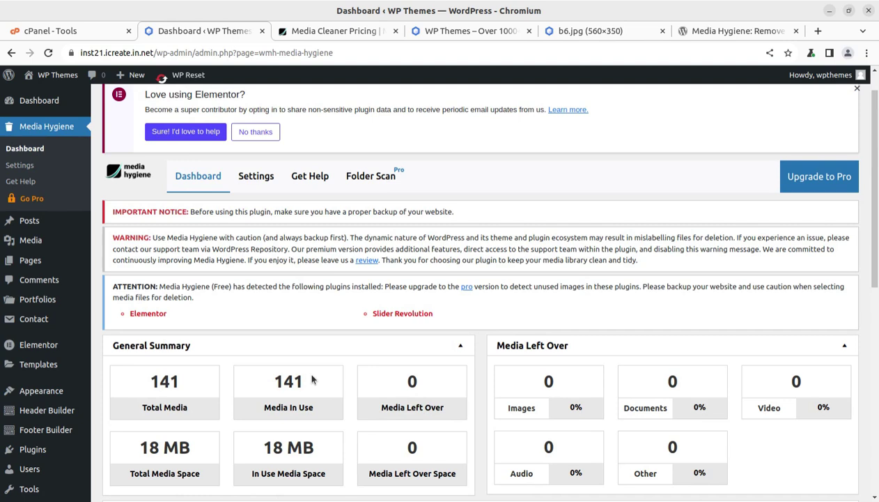
{"action": "scroll", "coordinate": [145, 400], "scroll_direction": "down", "scroll_amount": 1}
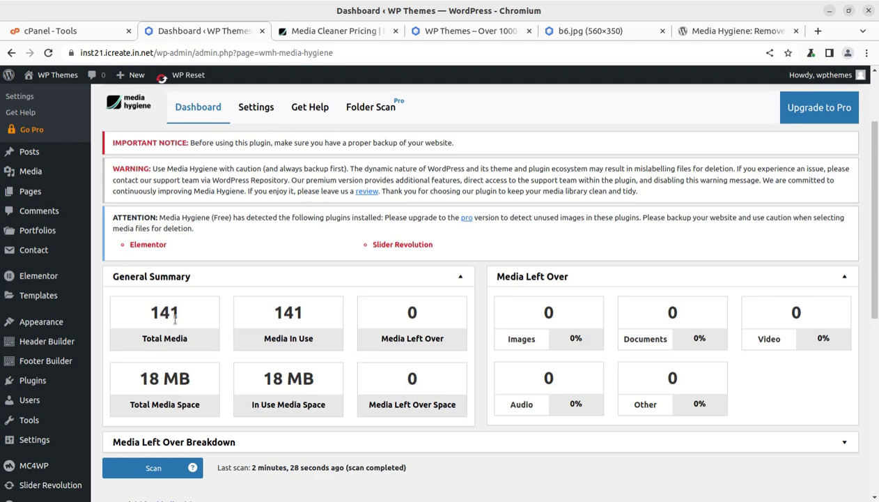
{"action": "left_click_drag", "start_coordinate": [186, 314], "coordinate": [150, 313]}
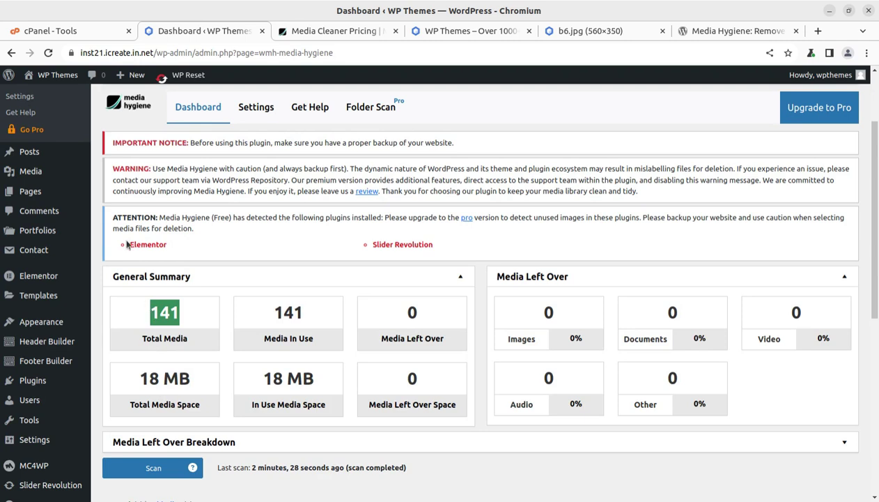
{"action": "mouse_move", "coordinate": [63, 172]}
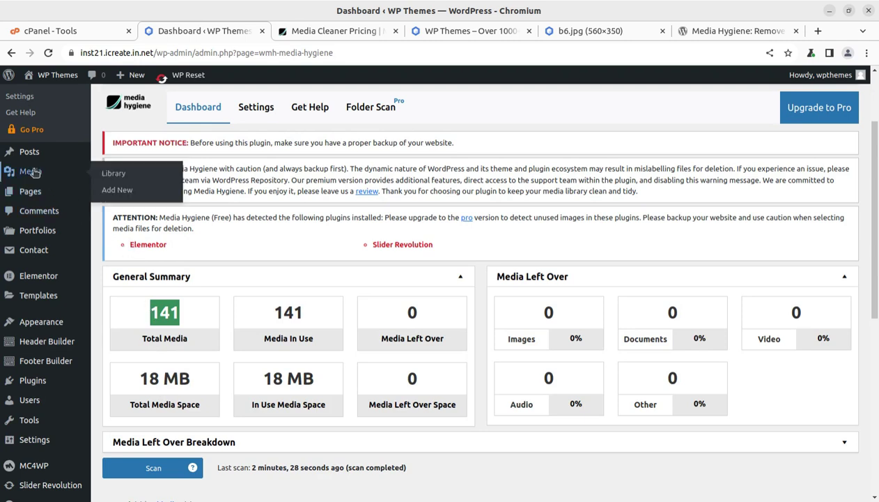
{"action": "middle_click", "coordinate": [108, 174]}
{"action": "left_click", "coordinate": [381, 28]}
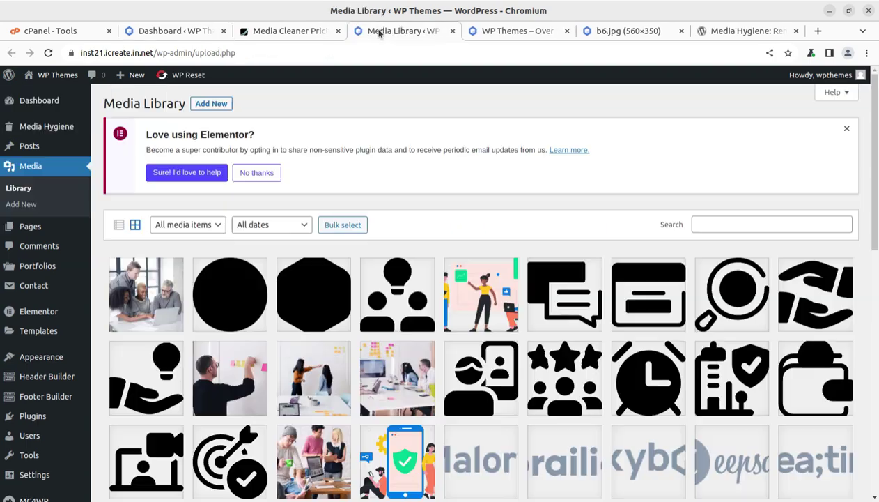
{"action": "scroll", "coordinate": [481, 307], "scroll_direction": "down", "scroll_amount": 10}
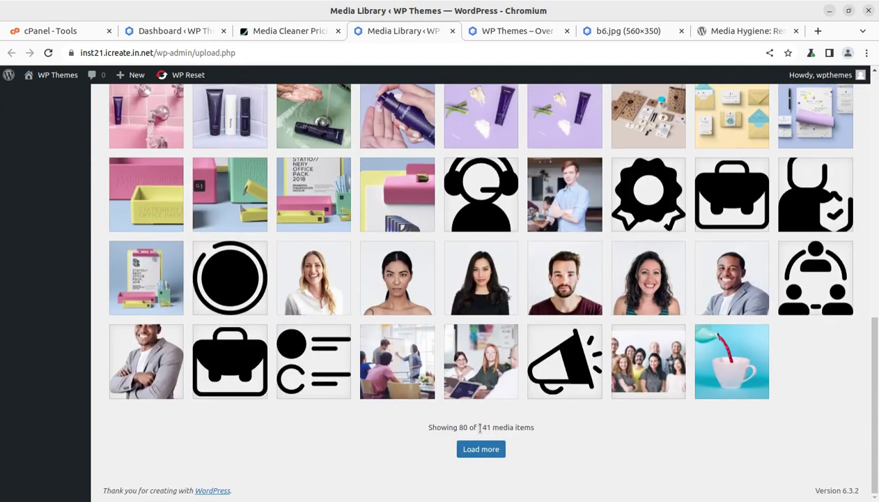
{"action": "left_click_drag", "start_coordinate": [478, 427], "coordinate": [499, 427]}
{"action": "left_click", "coordinate": [178, 31]}
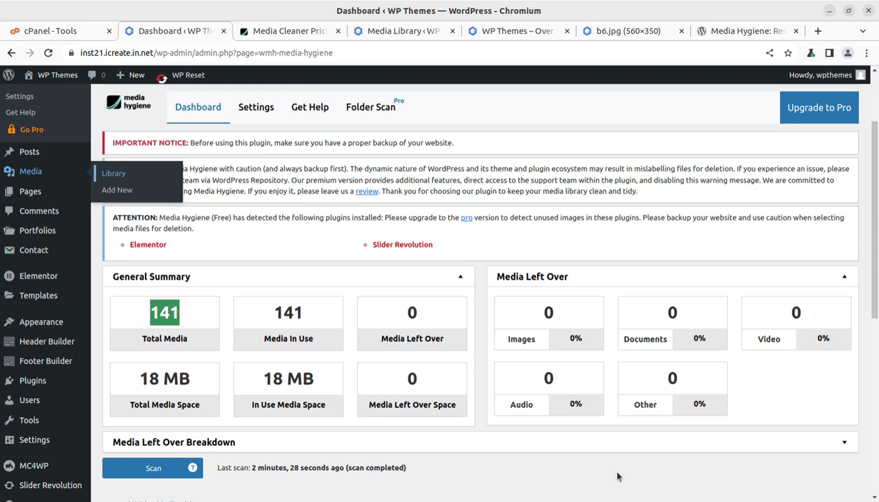
{"action": "scroll", "coordinate": [436, 385], "scroll_direction": "down", "scroll_amount": 4}
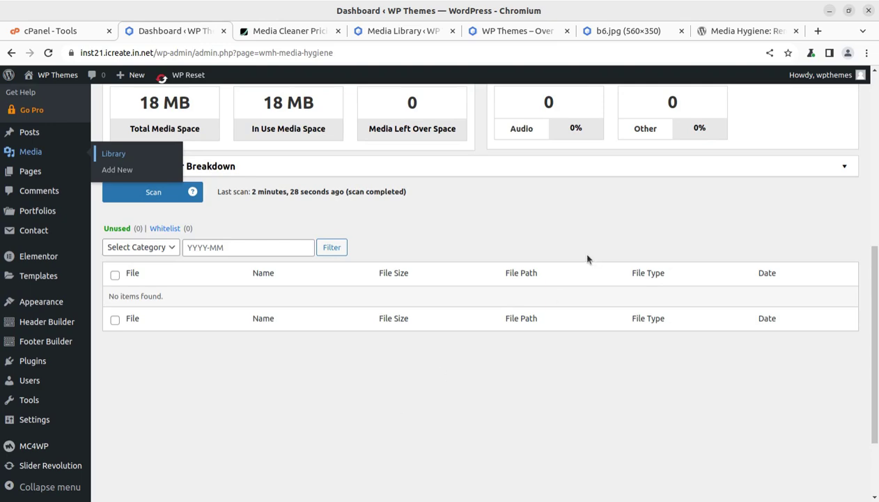
{"action": "scroll", "coordinate": [588, 259], "scroll_direction": "up", "scroll_amount": 4}
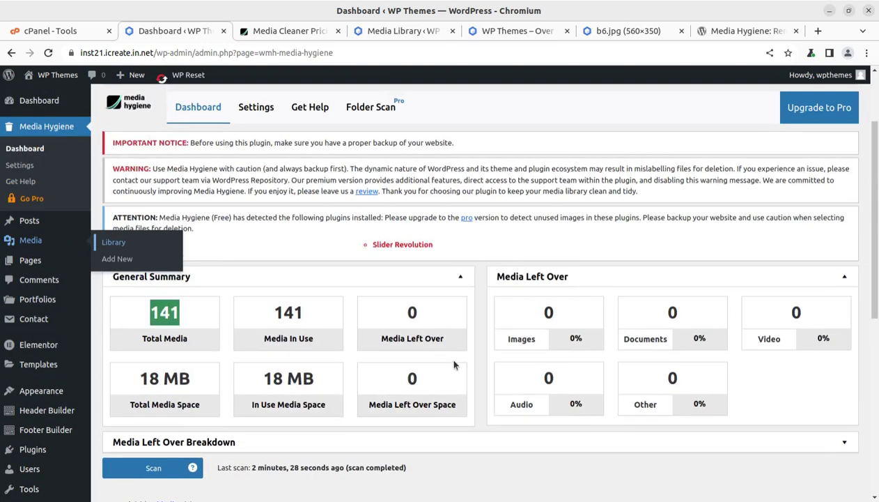